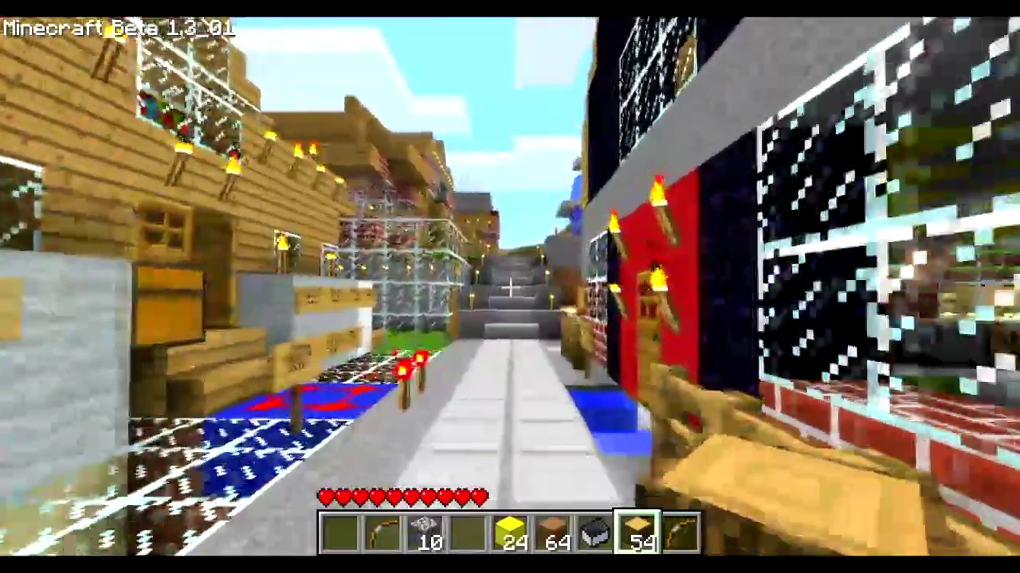
Walk through the village along the stone path, up the stairs and past the brick houses
key(w)
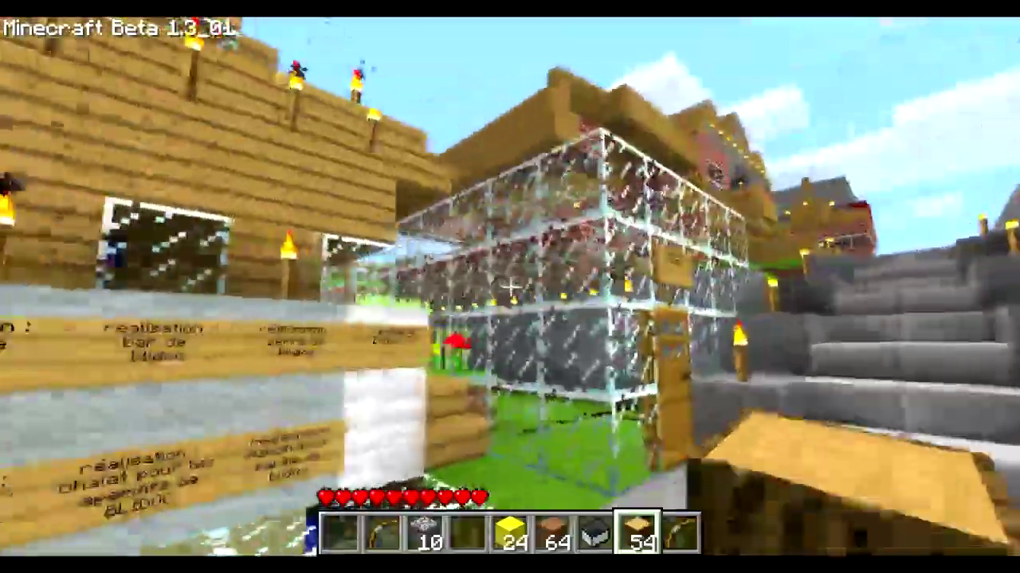
key(w)
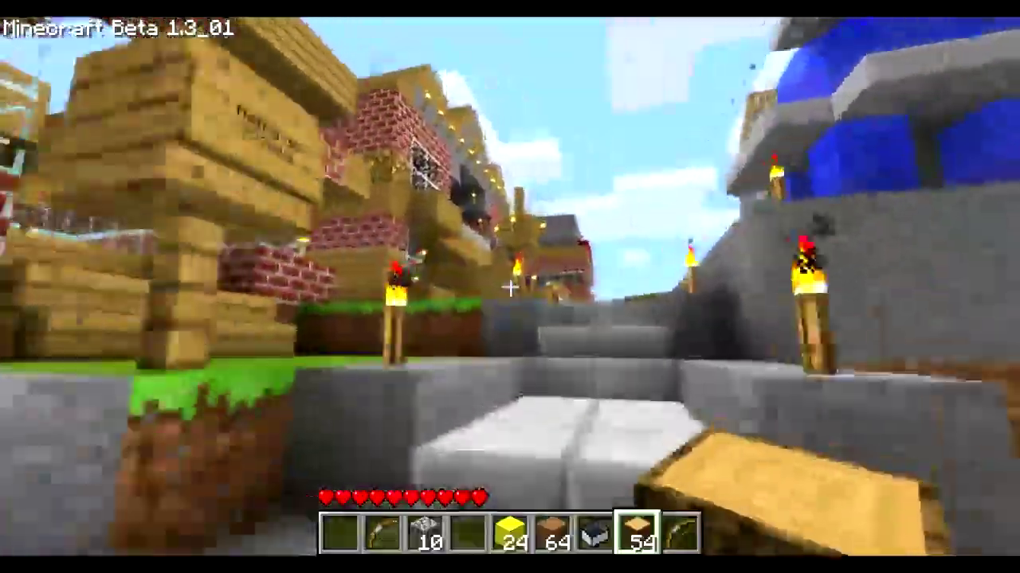
key(w)
key(w)
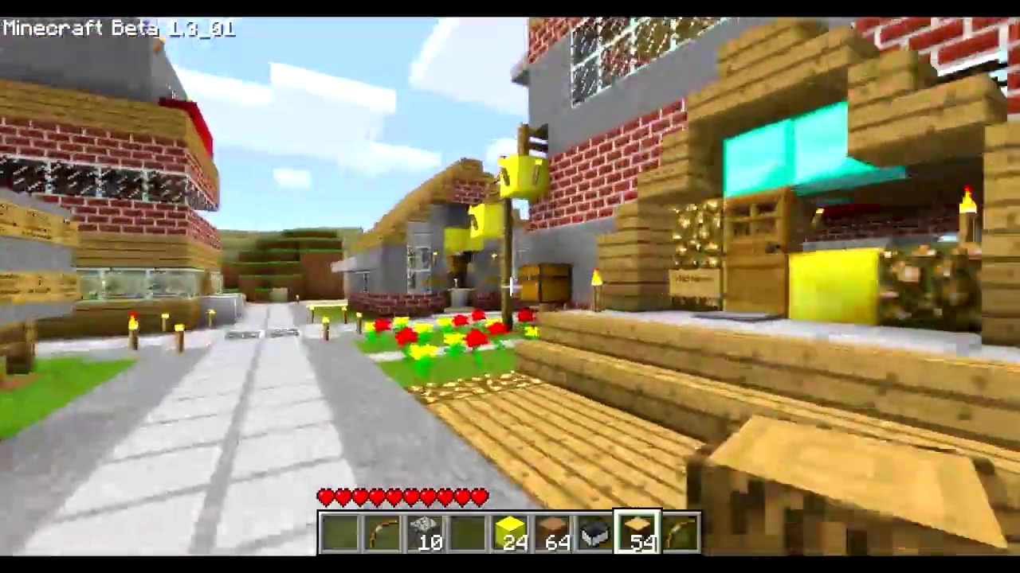
key(w)
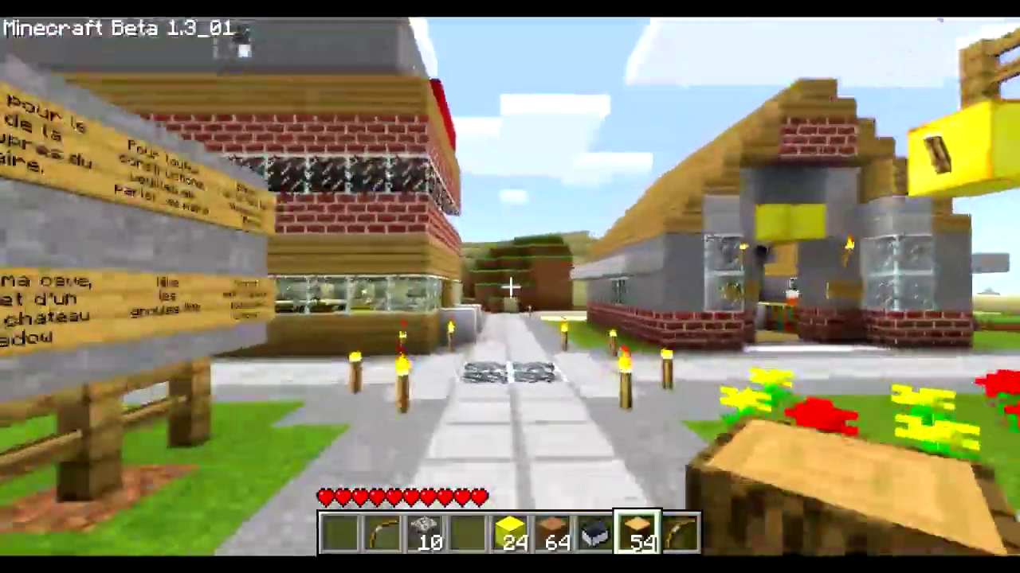
key(w)
key(w)
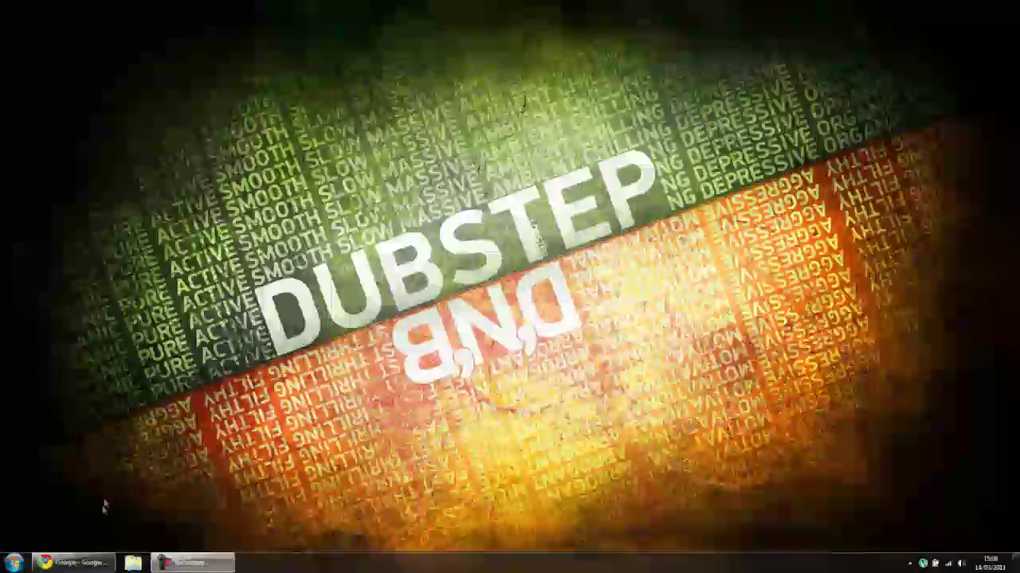
Switch to Google Chrome, search Google for minecraft and open the official Minecraft website
click(80, 562)
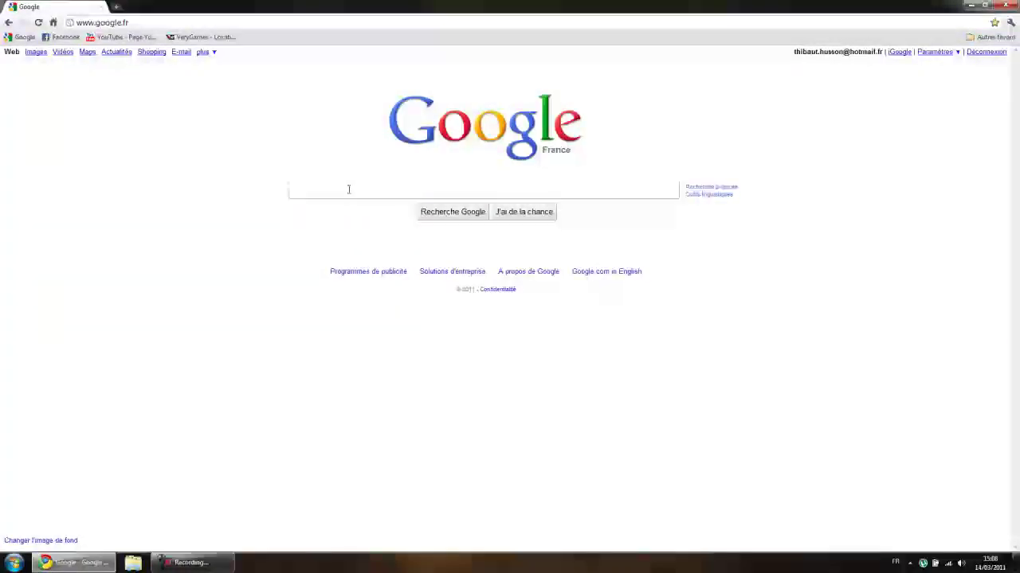
text(minec)
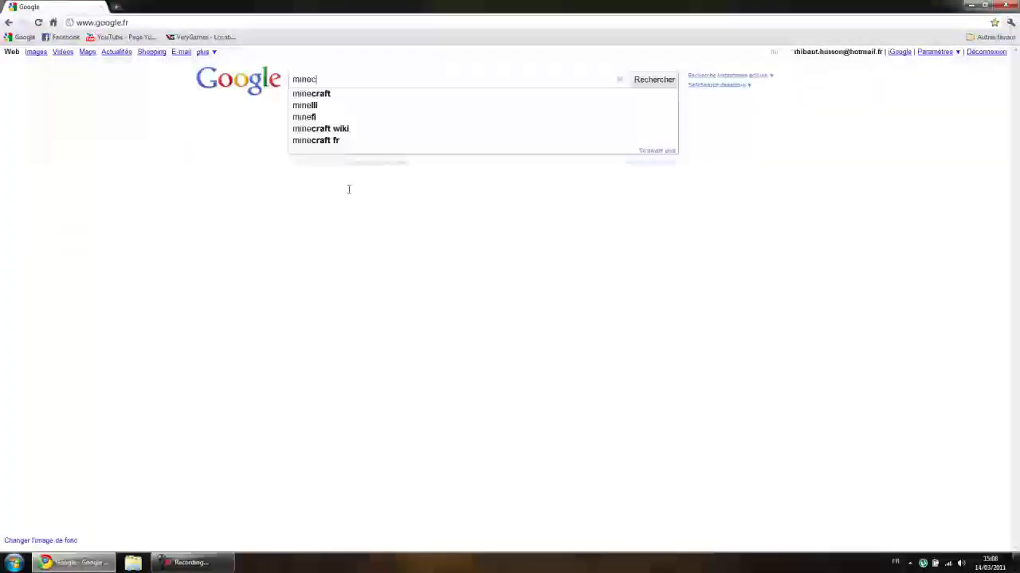
text(raft)
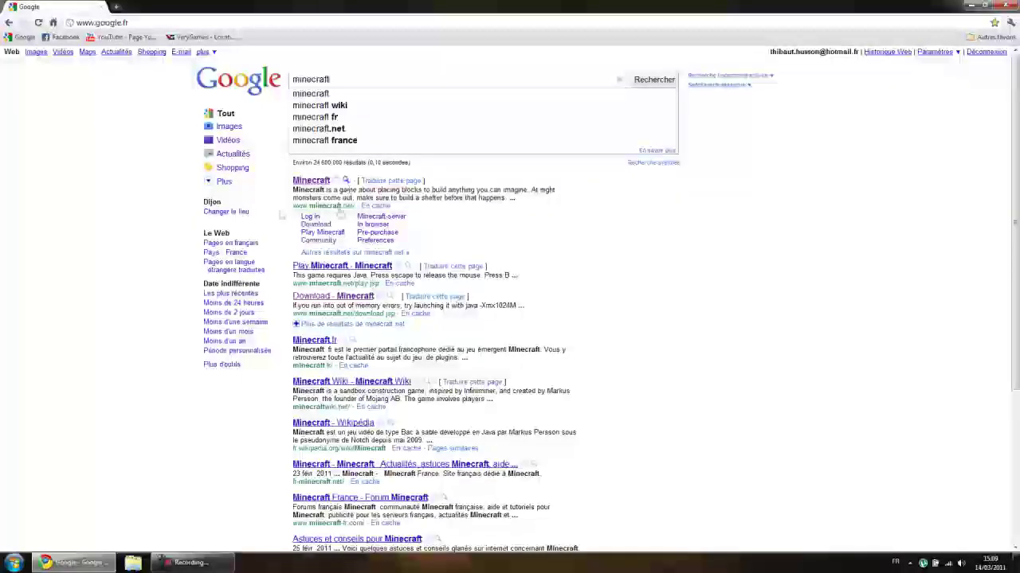
click(307, 180)
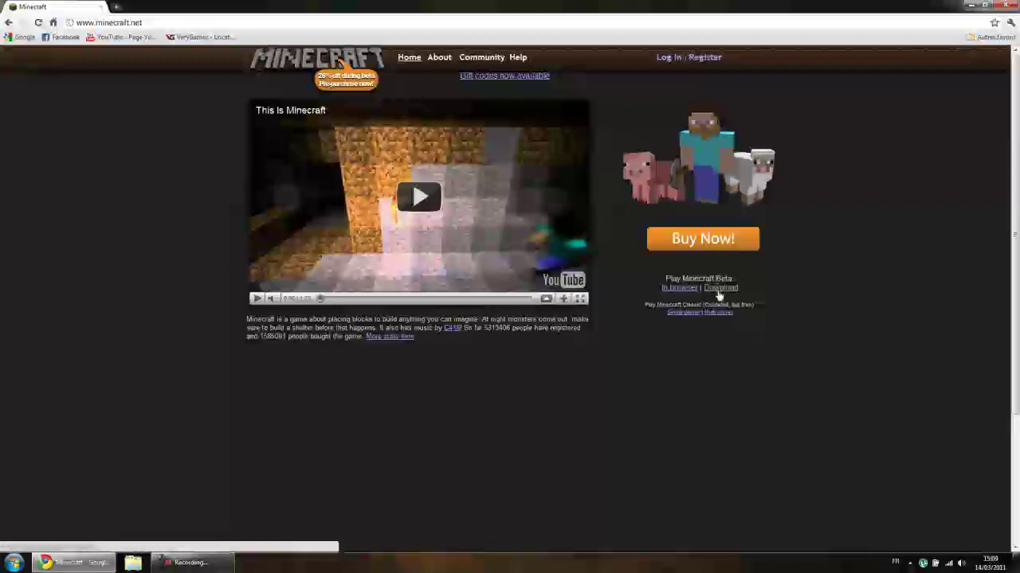
Download Minecraft_Server.exe from the site's download page and restore the browser to a smaller window beside the desktop
click(719, 289)
scroll(360, 314, down, 3)
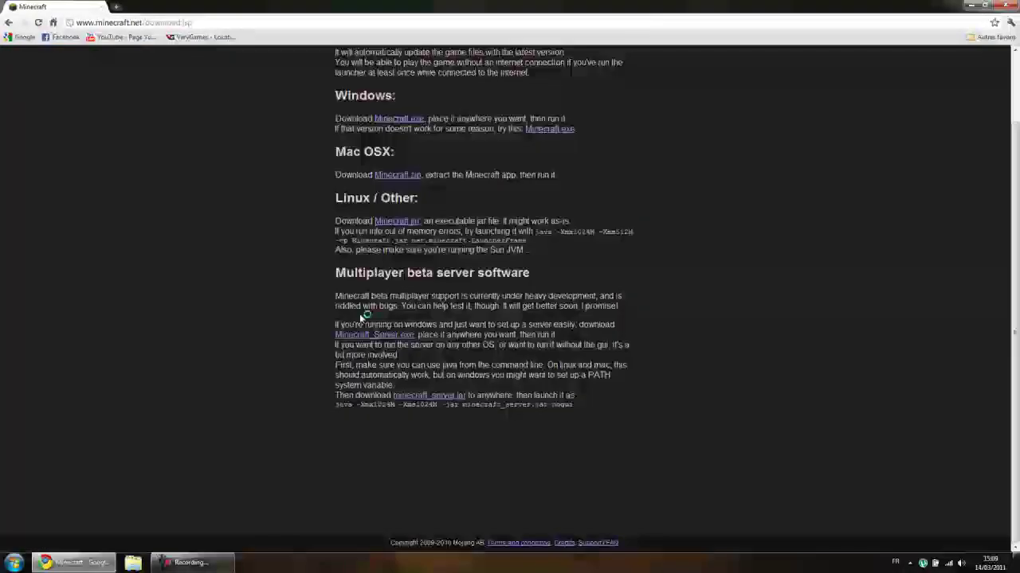
click(400, 337)
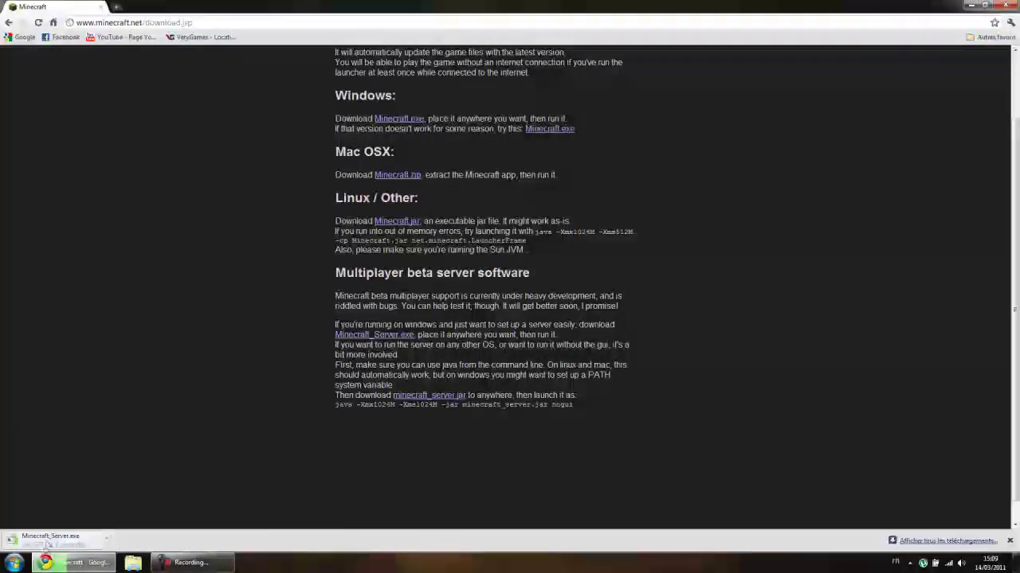
drag(663, 6, 361, 17)
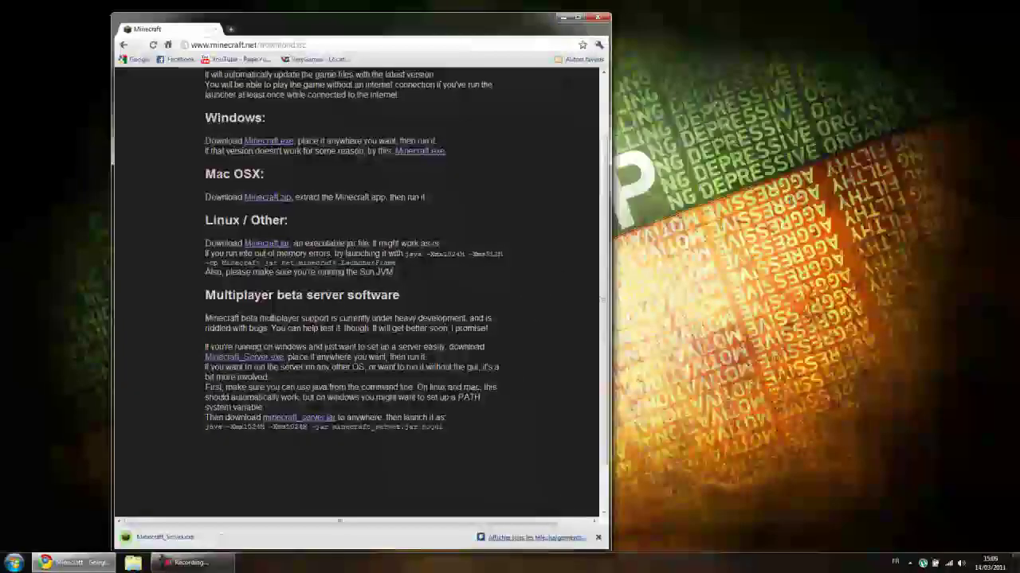
right_click(722, 201)
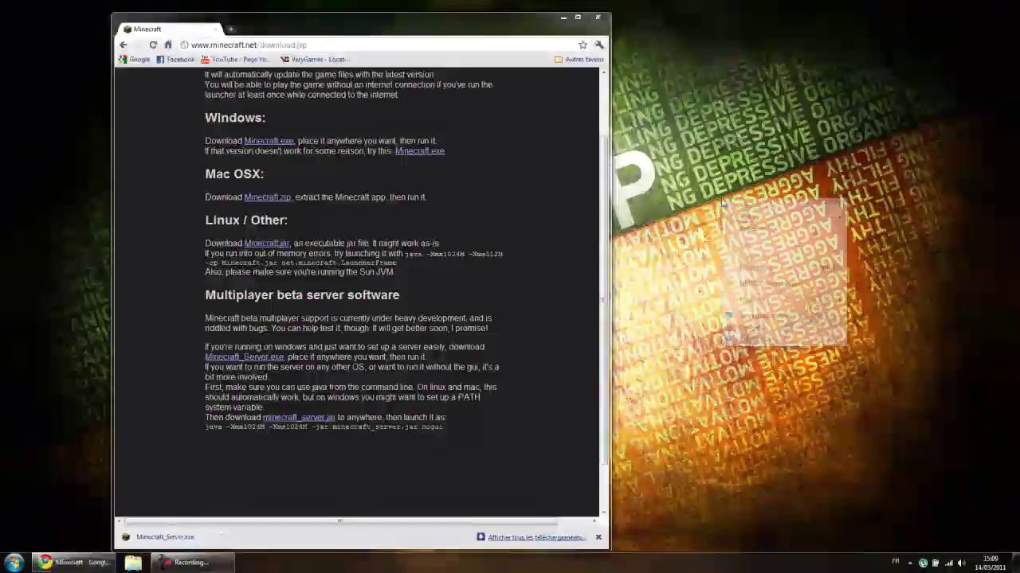
mouse_move(762, 301)
click(868, 298)
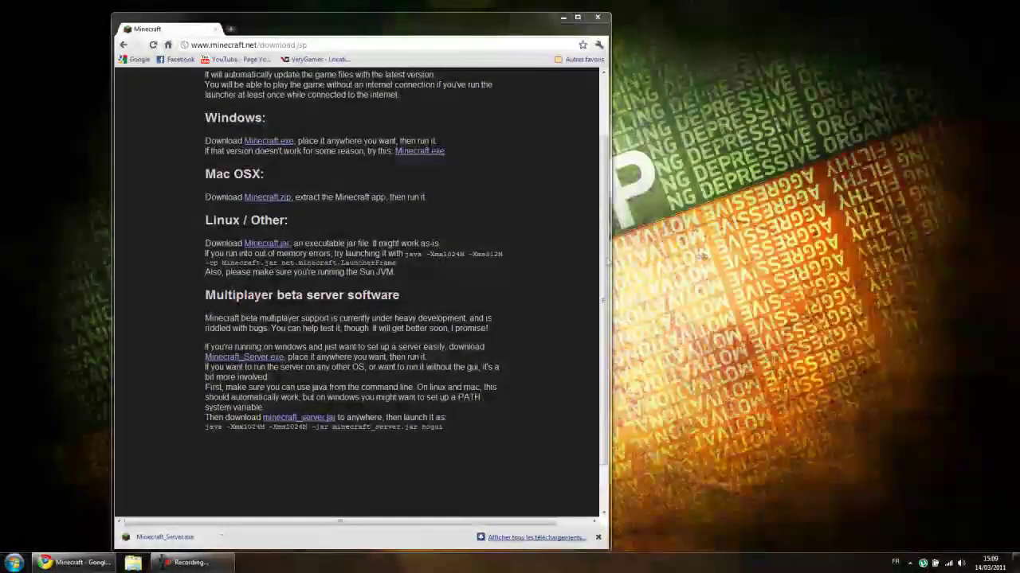
Create a folder named Minecraft Server in the Windows user's personal folder
click(13, 563)
click(157, 332)
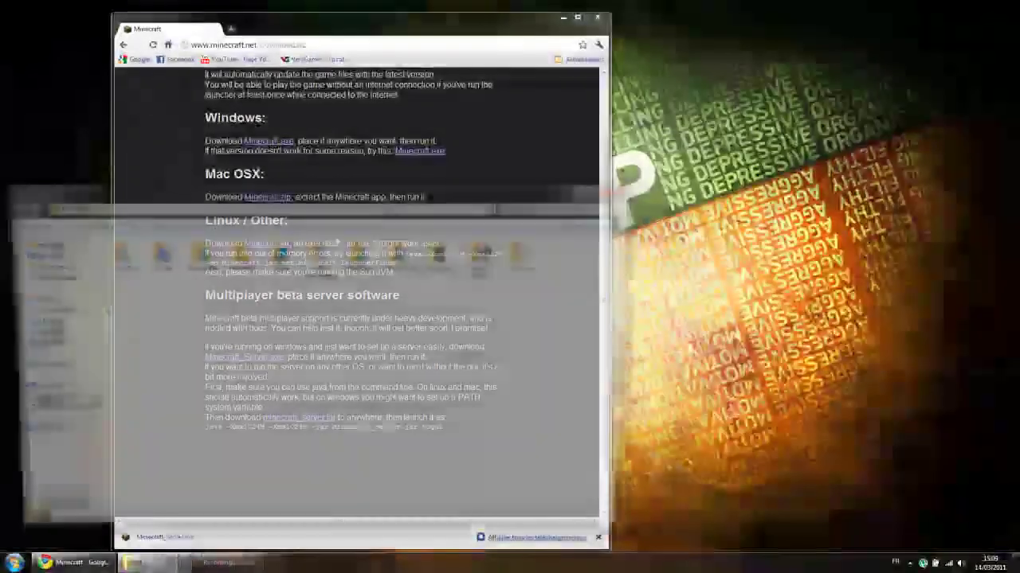
right_click(305, 308)
click(234, 226)
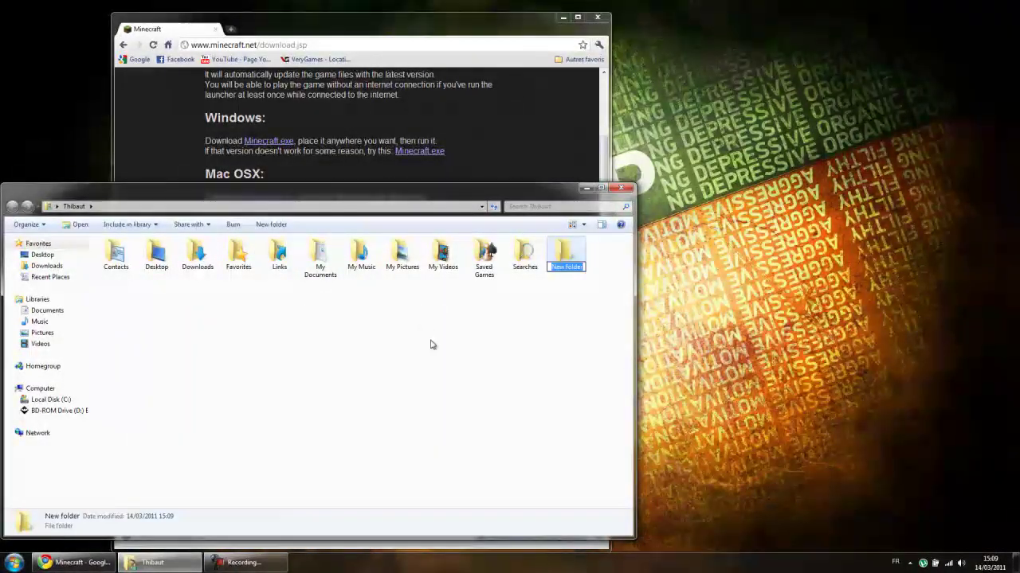
text(Minecraft)
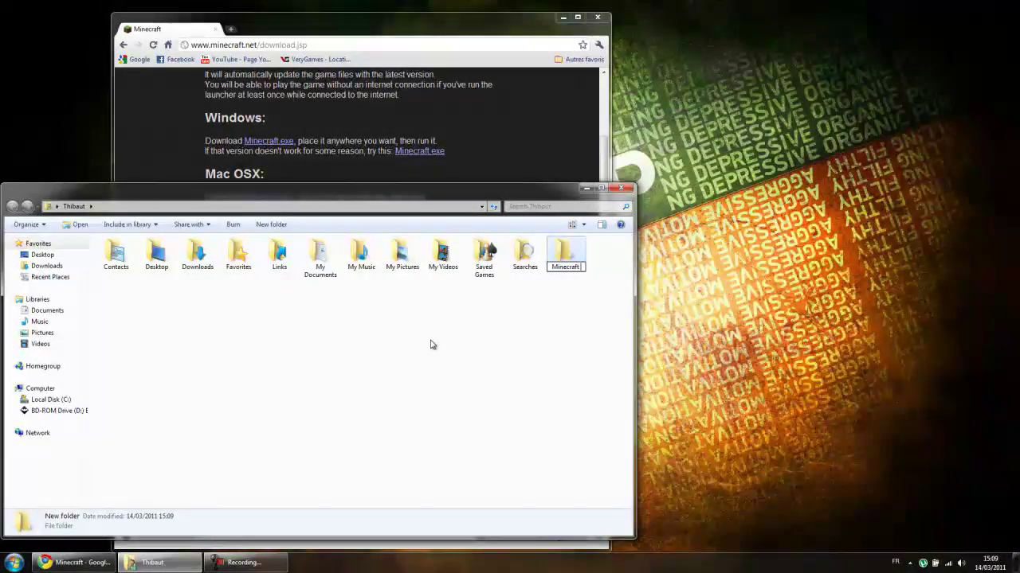
text( Server)
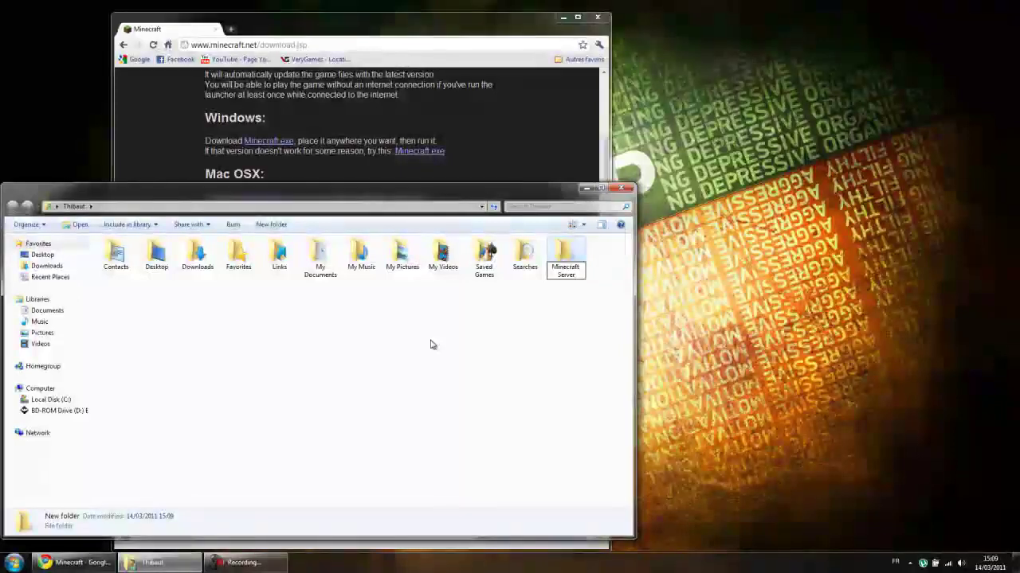
key(Return)
Place the downloaded Minecraft_Server.exe into the Minecraft Server folder and close the browser
double_click(579, 269)
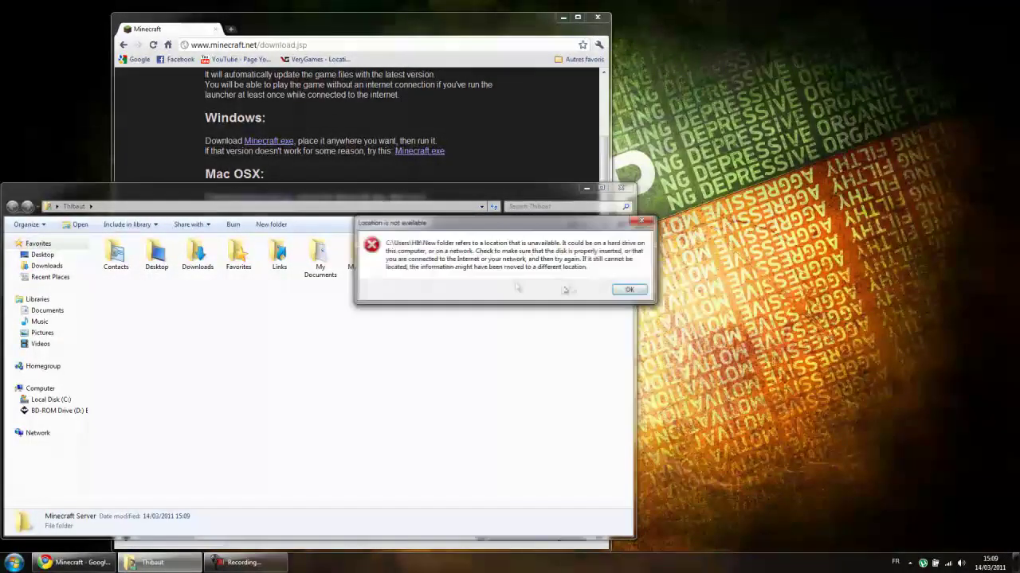
click(635, 290)
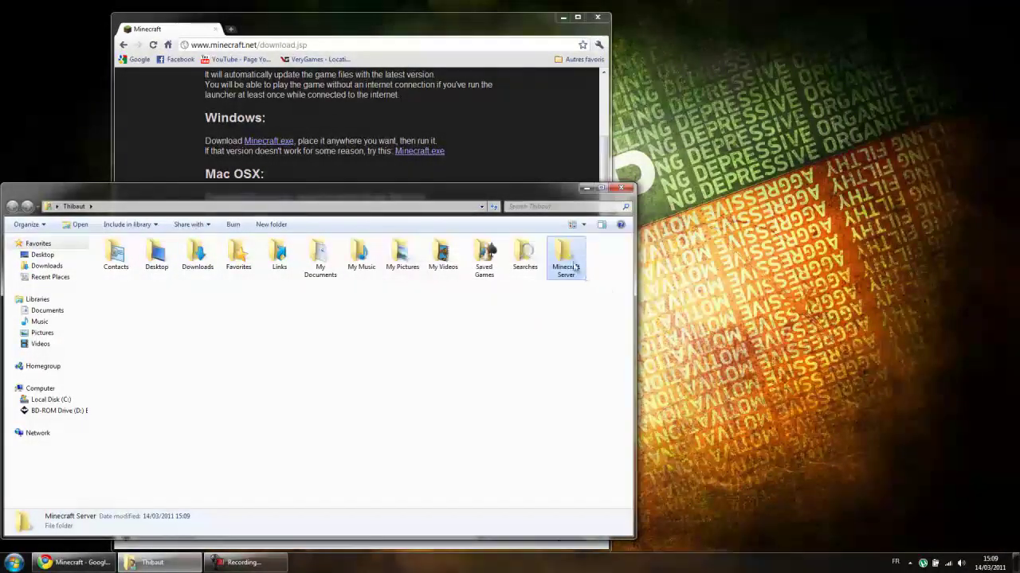
double_click(574, 267)
drag(314, 200, 581, 148)
drag(165, 536, 656, 268)
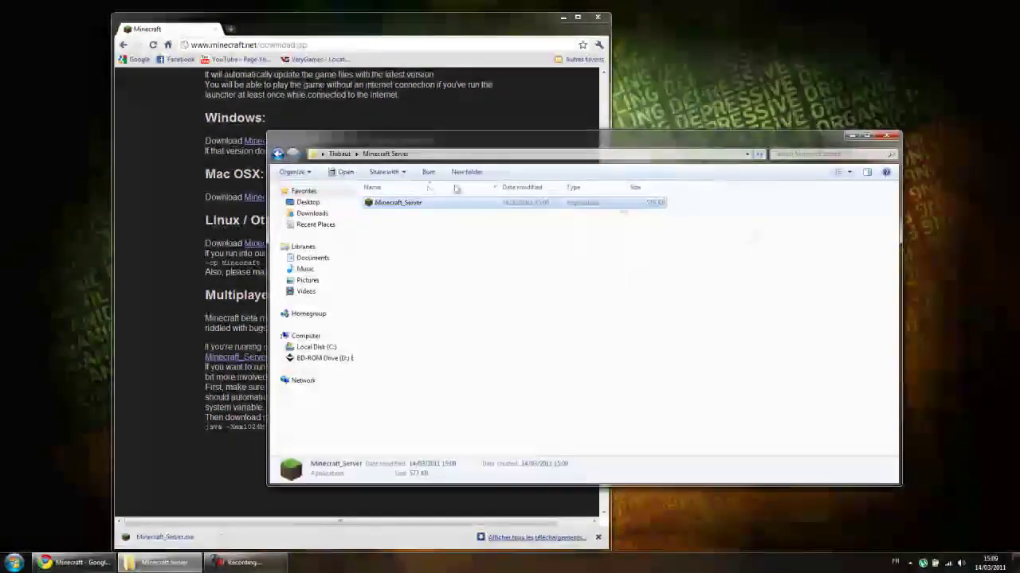
click(597, 17)
drag(514, 145, 385, 130)
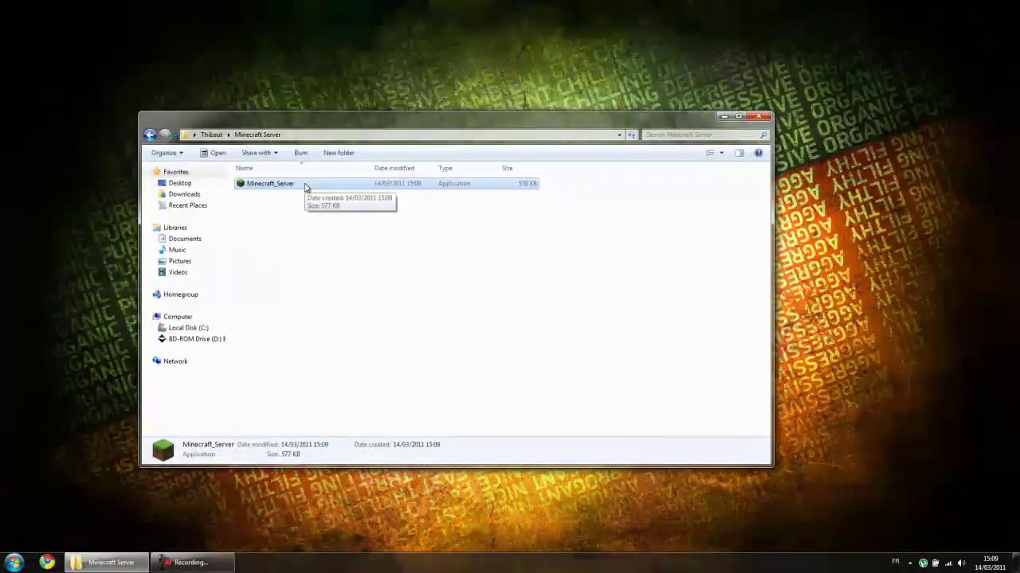
Run Minecraft_Server and allow the Java binary through Windows Firewall on private networks
double_click(306, 185)
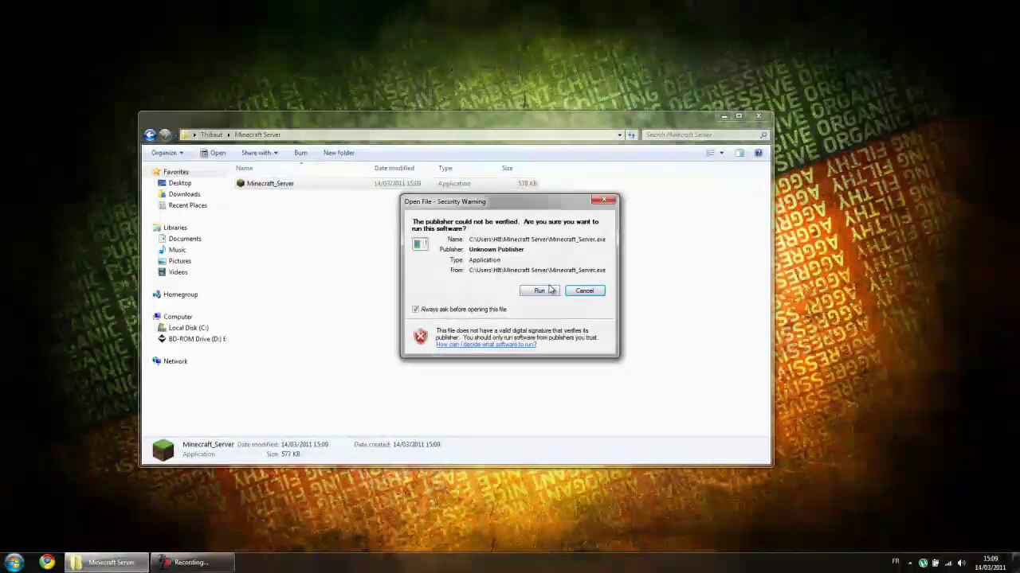
click(540, 290)
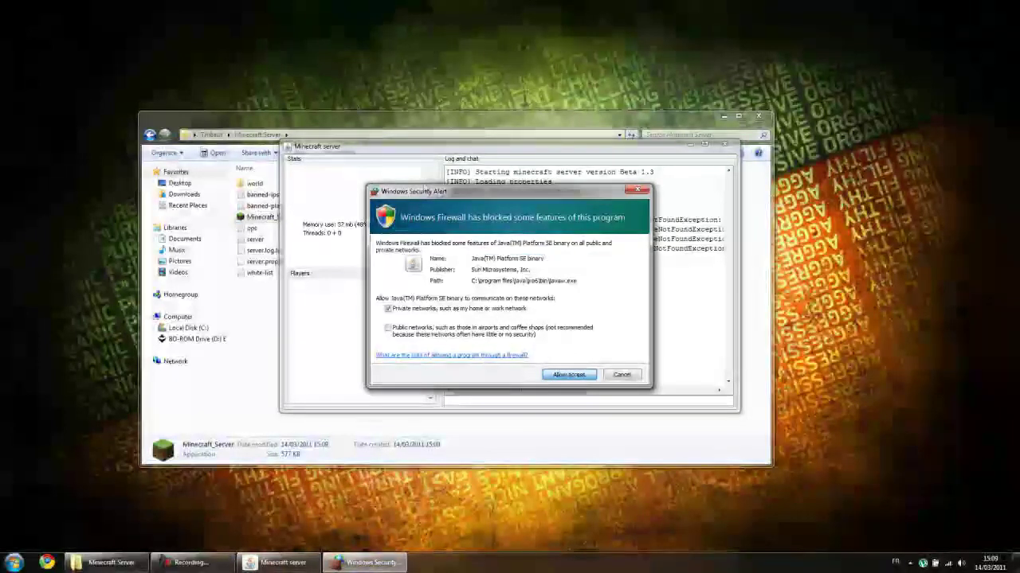
click(569, 374)
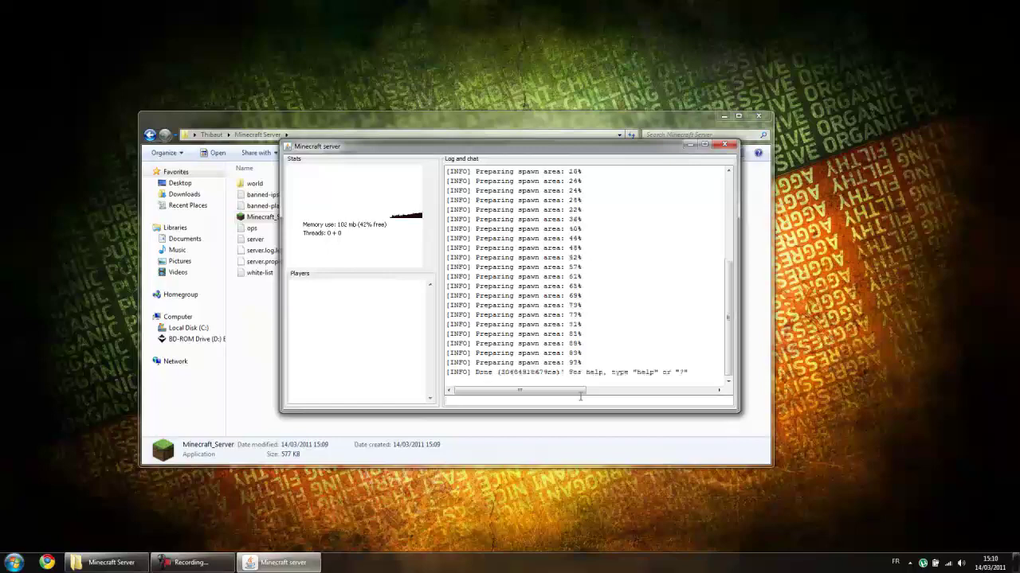
Enter the op command in the Minecraft server console
text(op)
key(Return)
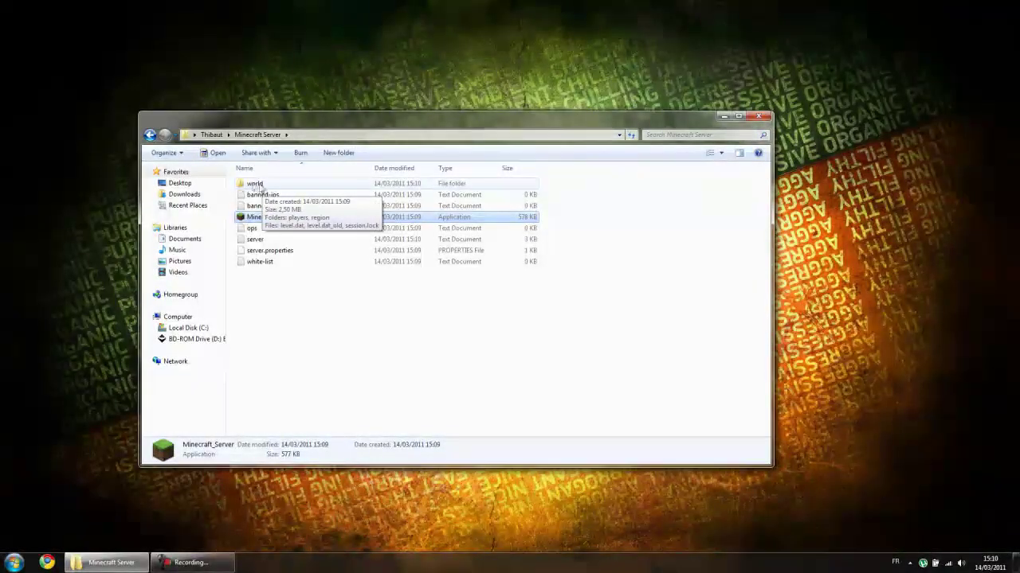
Examine the generated server files and the contents of the world folder
drag(294, 301, 235, 182)
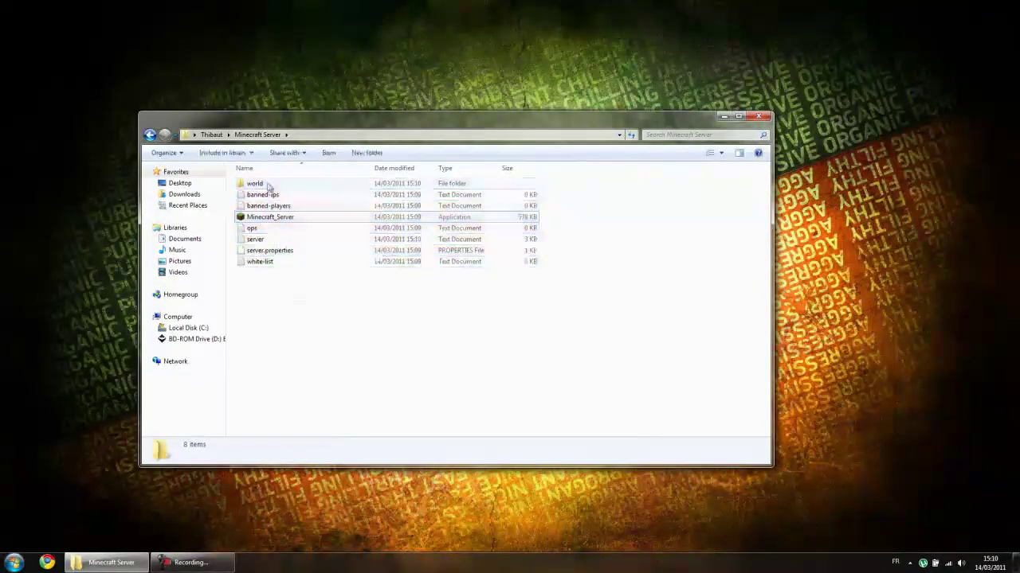
double_click(266, 185)
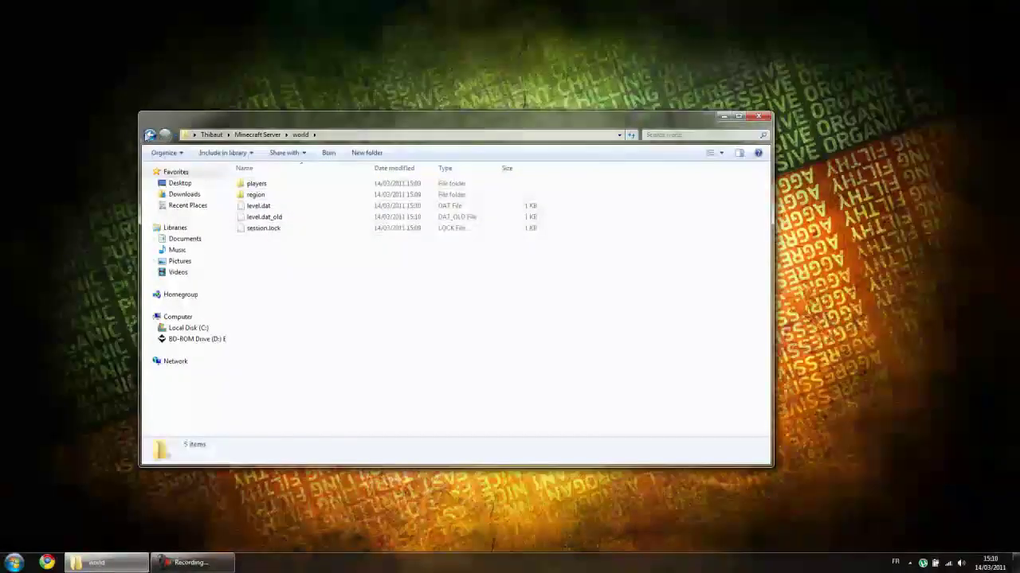
key(BackSpace)
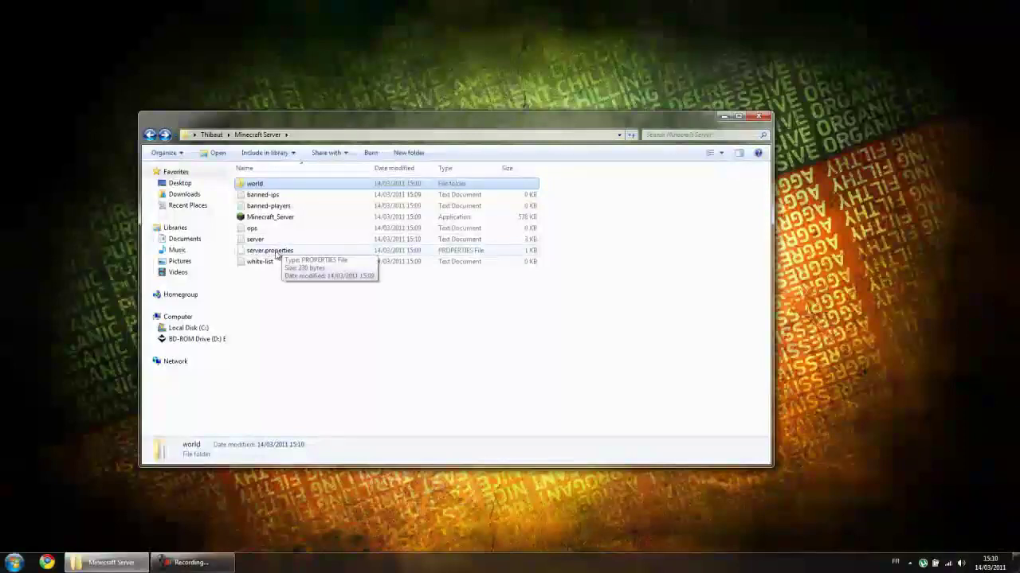
Open server.properties with Notepad as the program always used for this file type, and select all its text
right_click(265, 253)
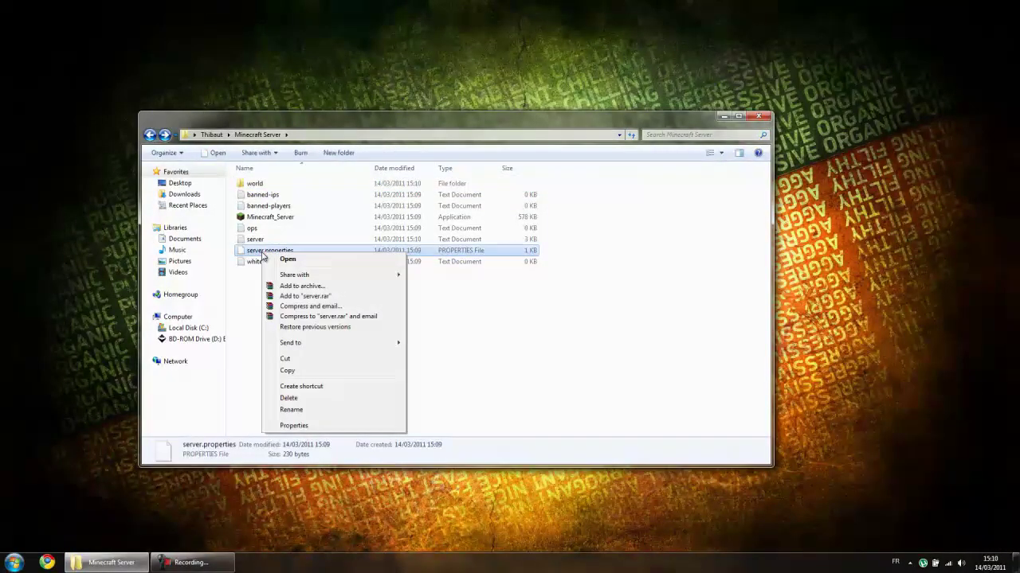
click(287, 259)
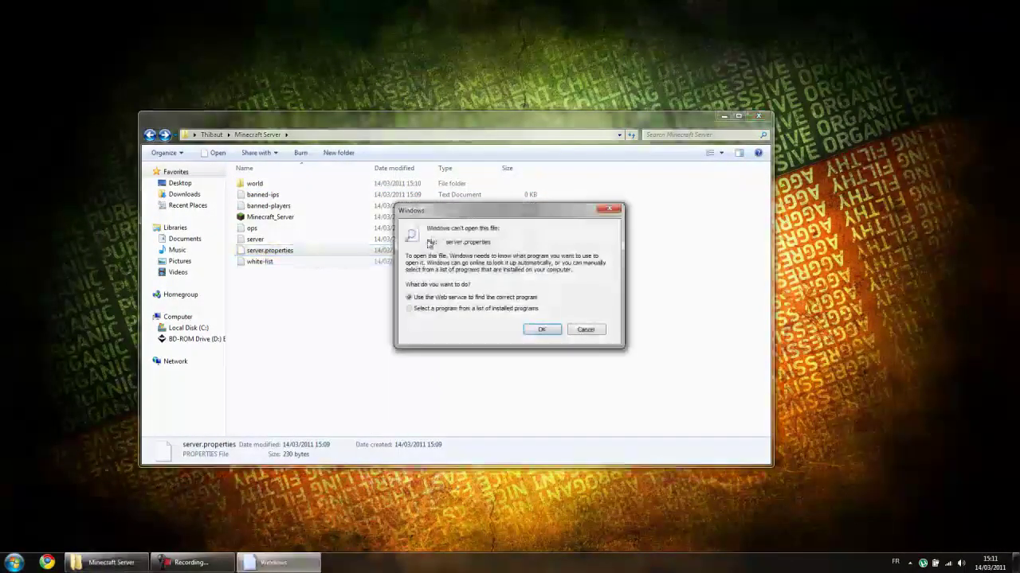
click(419, 309)
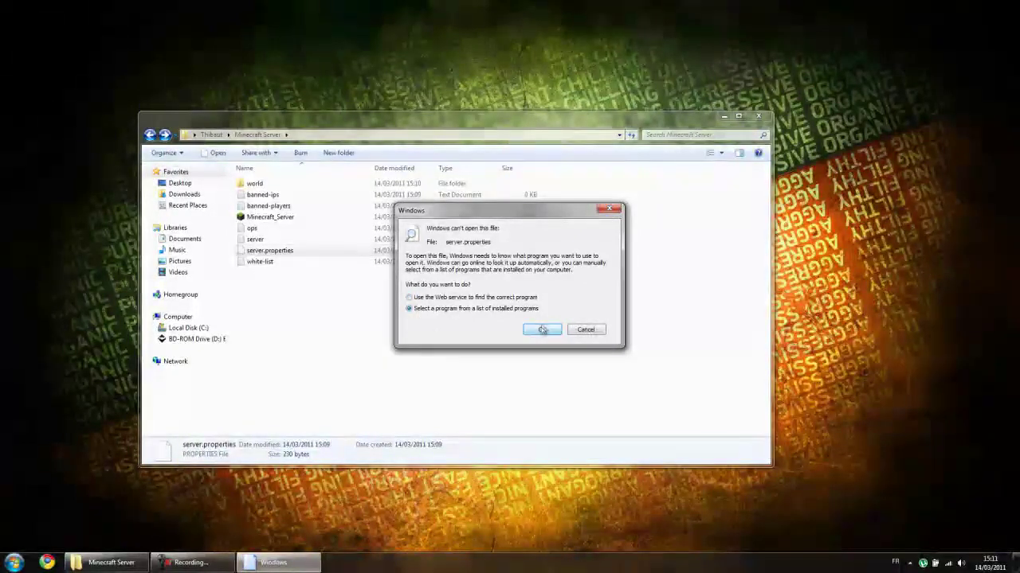
click(542, 329)
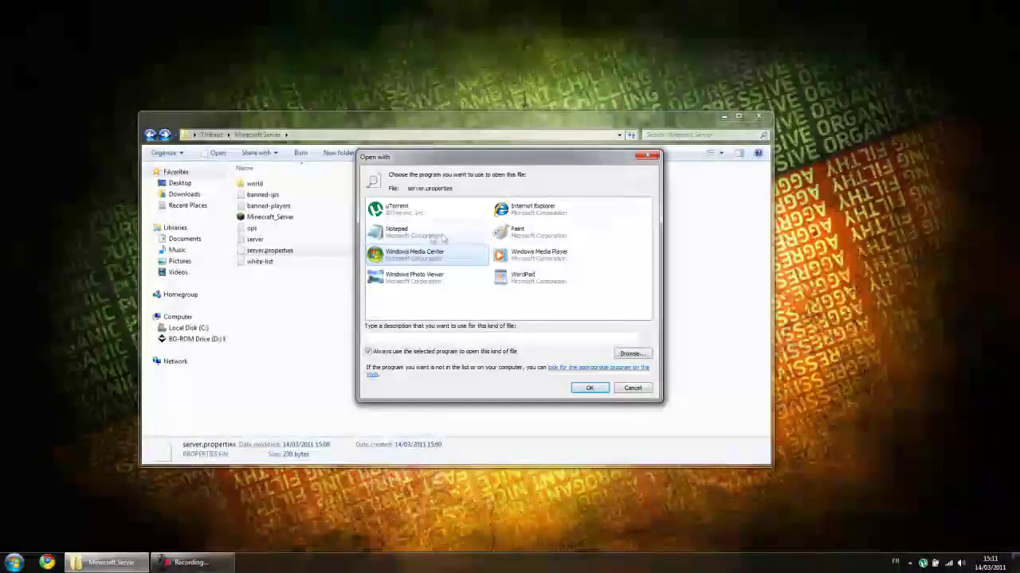
click(402, 232)
click(589, 388)
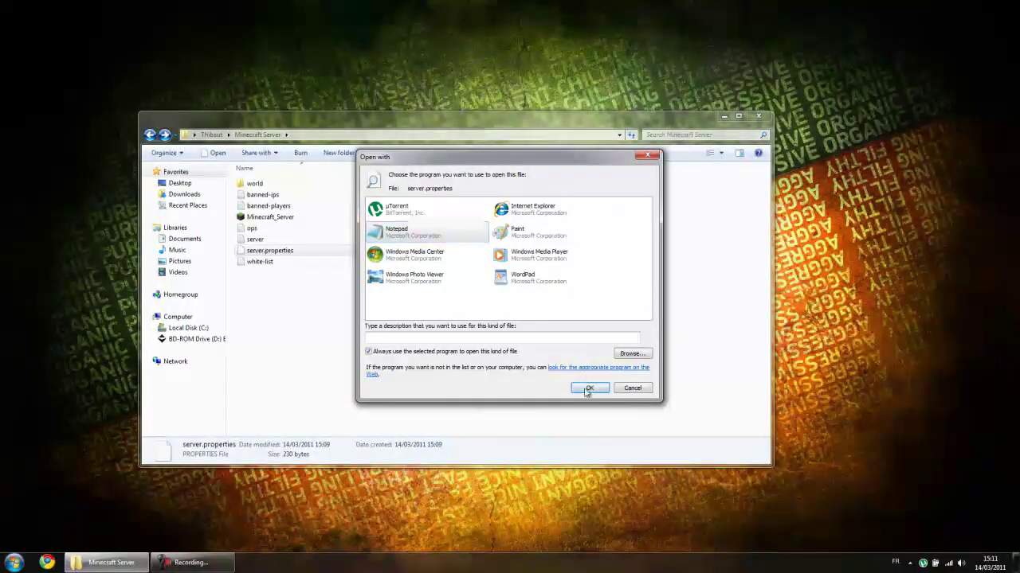
key(ctrl+a)
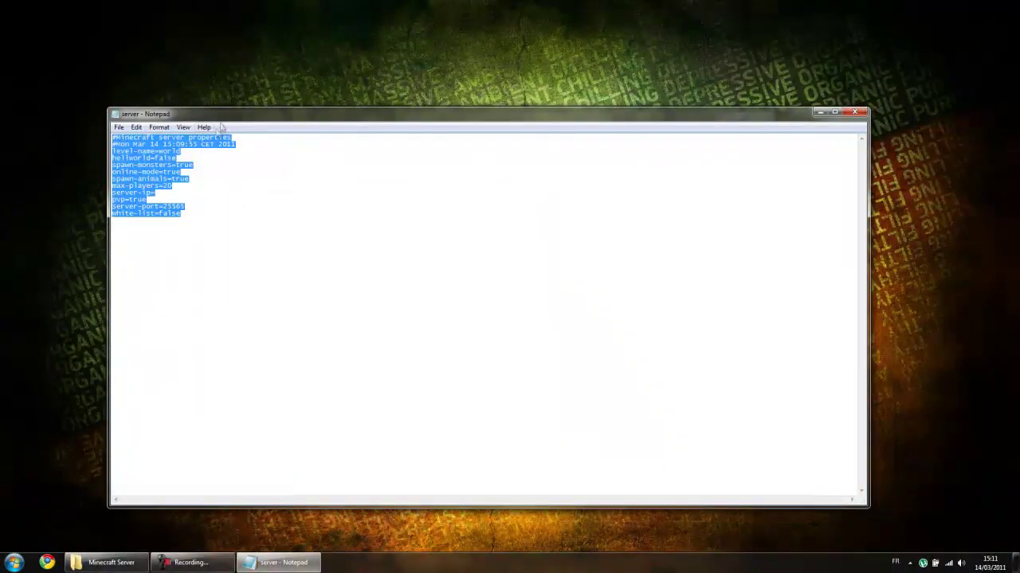
Shrink the server.properties Notepad window, clear the folder window out of the way and highlight the level-name value
drag(996, 508, 446, 266)
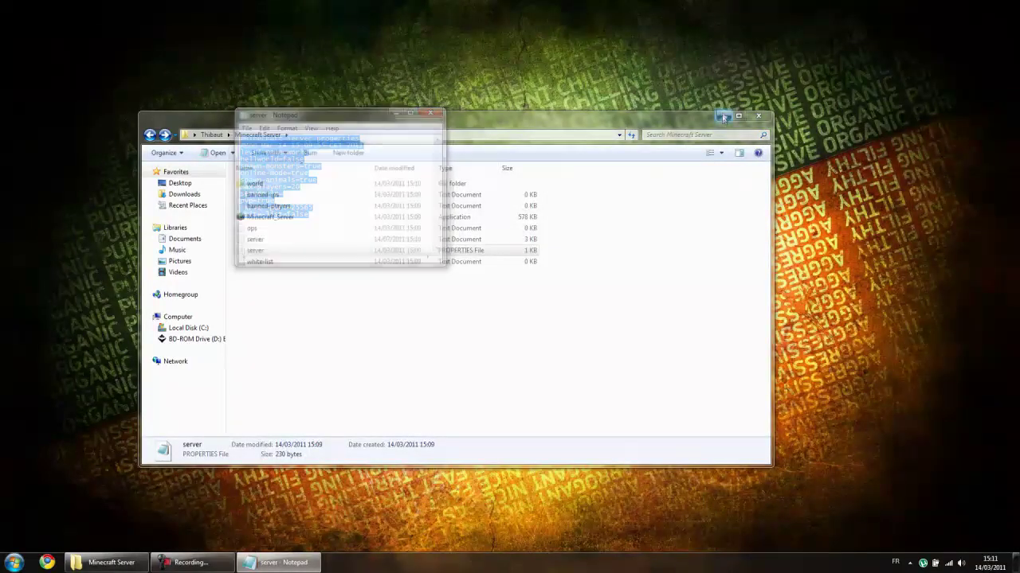
click(722, 117)
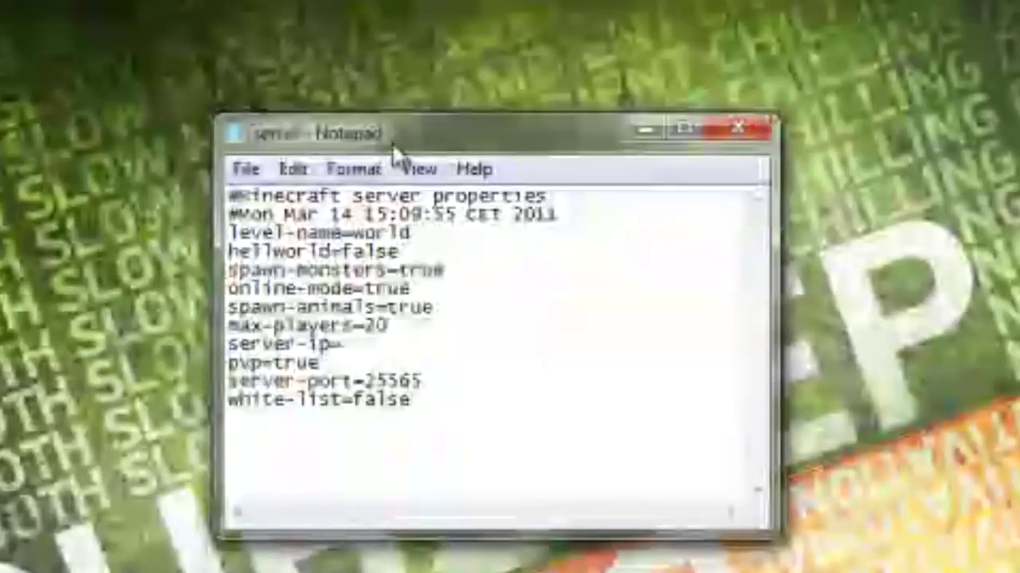
drag(411, 232, 352, 232)
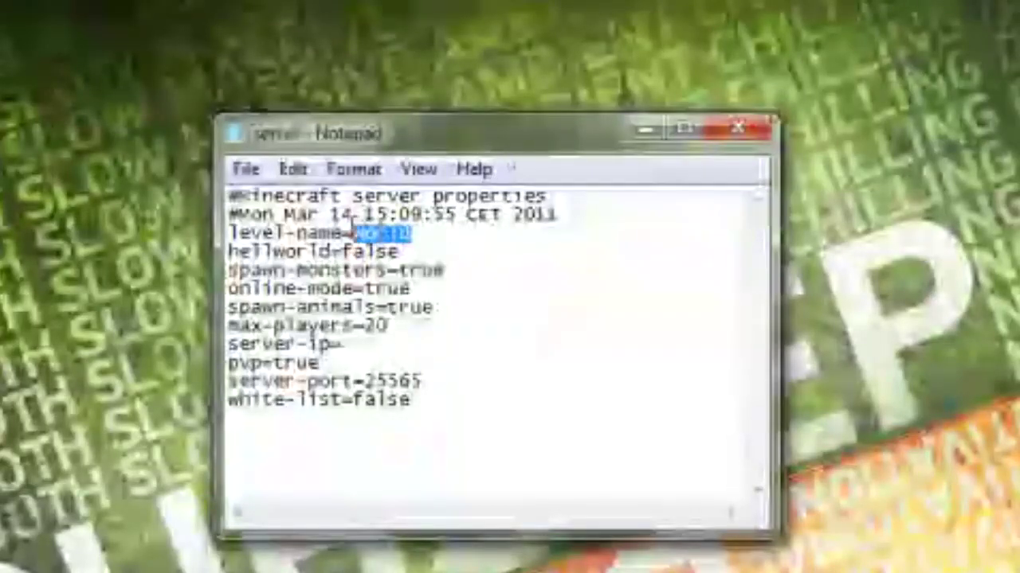
click(494, 227)
drag(532, 239, 353, 232)
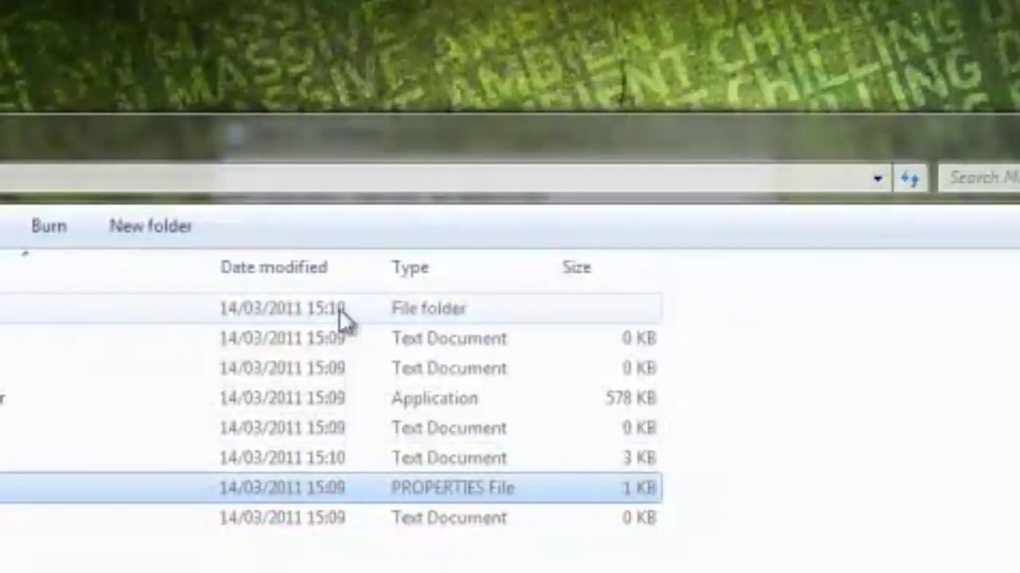
Look inside the world folder that level-name refers to, and return to the server.properties text
click(757, 343)
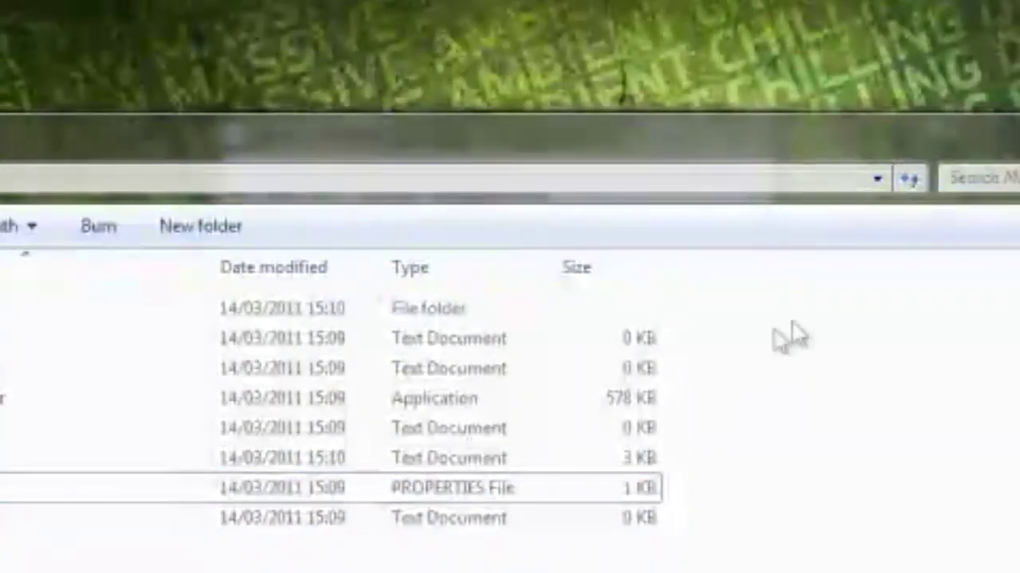
double_click(11, 308)
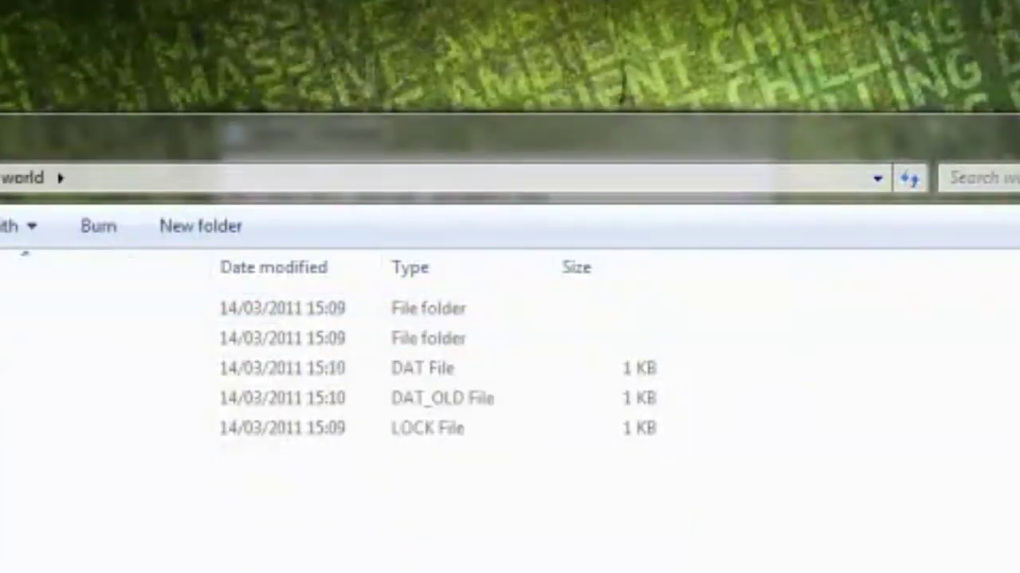
key(BackSpace)
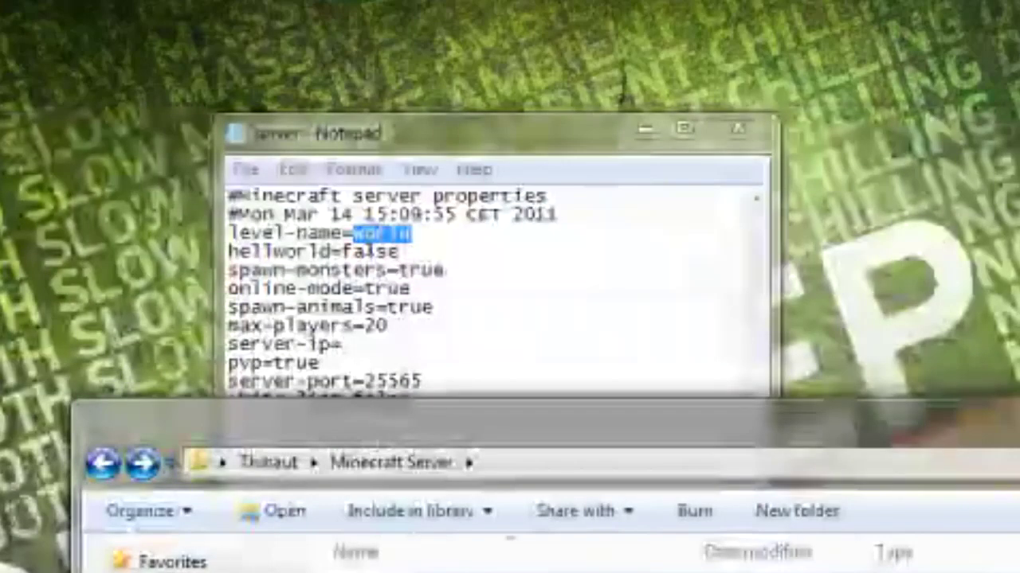
click(428, 248)
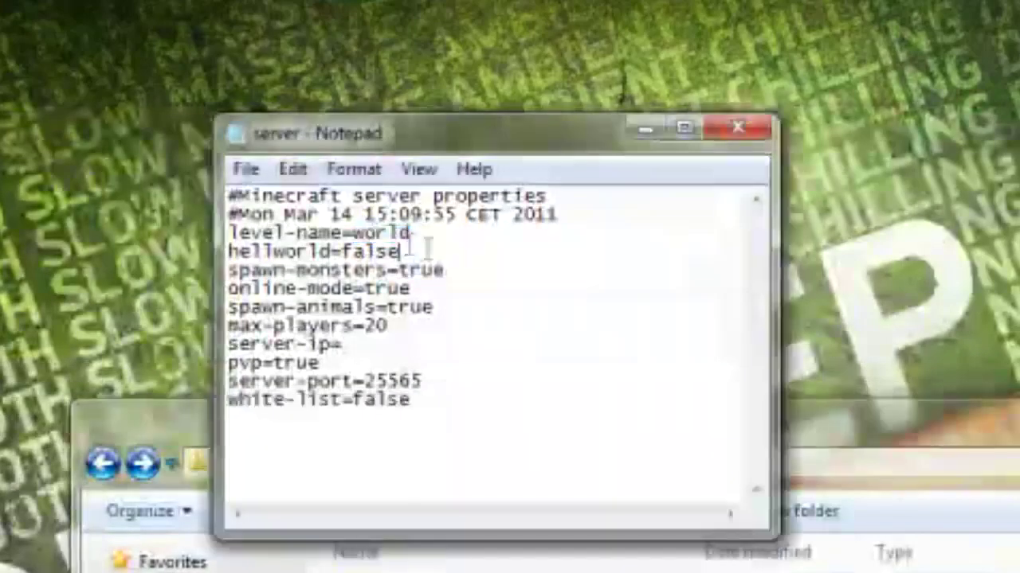
click(468, 231)
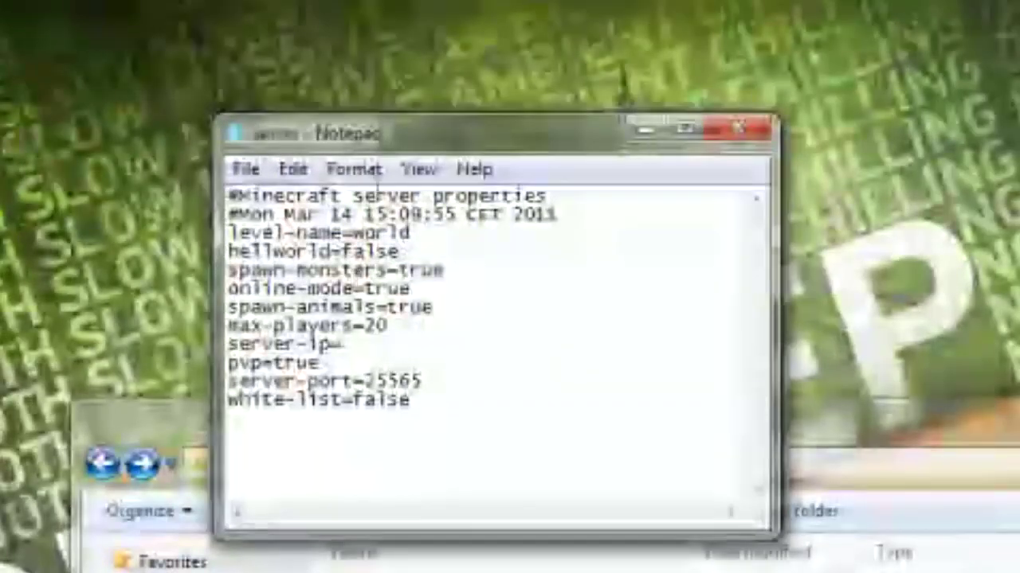
Examine the hellworld and spawn-monsters settings in server.properties
drag(426, 253, 343, 252)
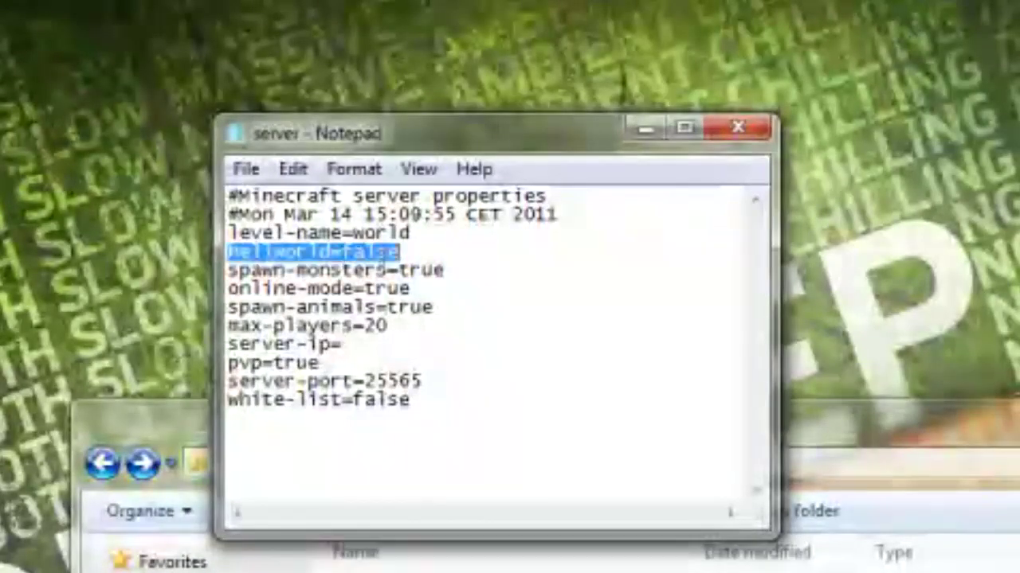
click(501, 256)
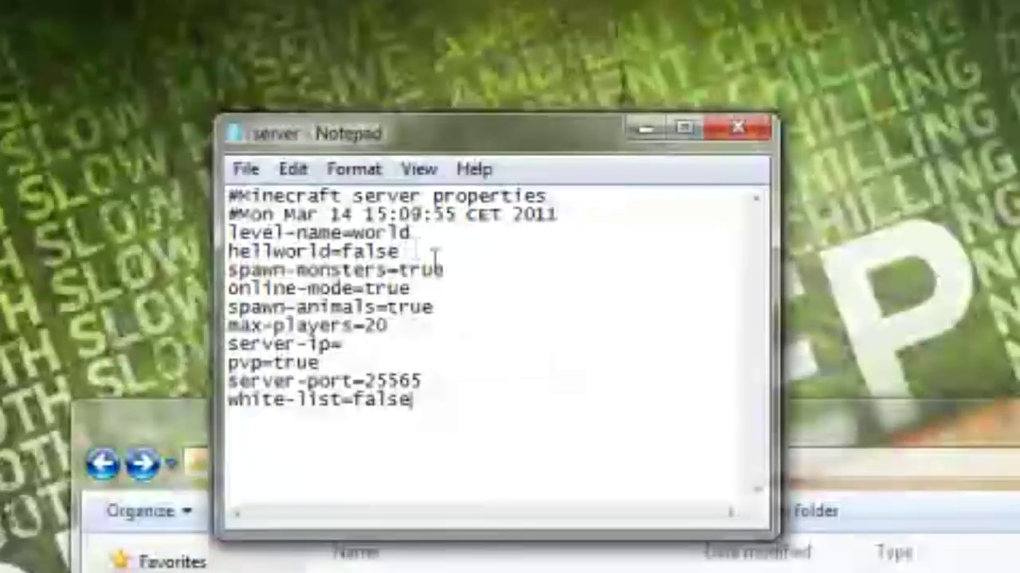
double_click(443, 269)
click(401, 271)
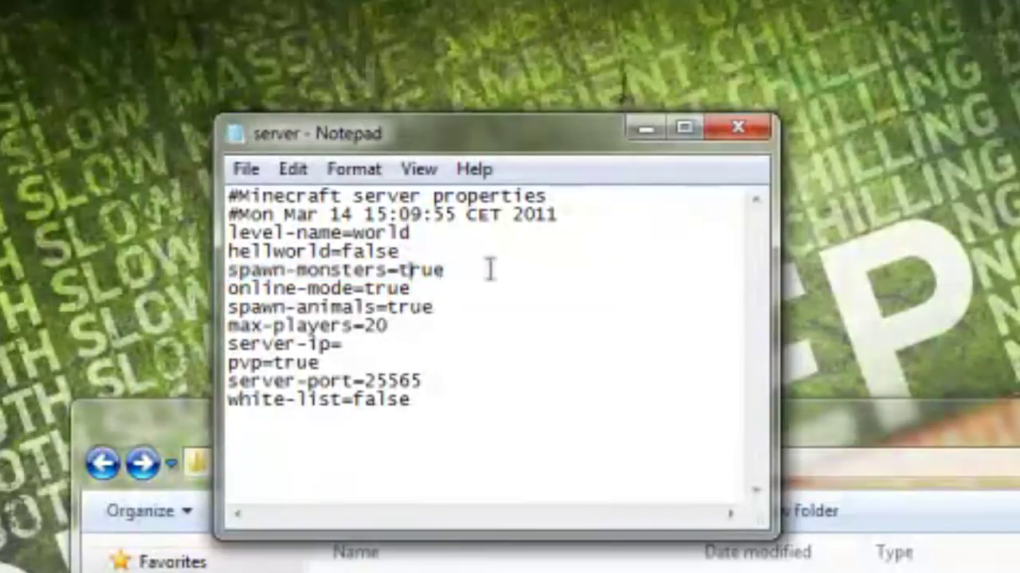
drag(402, 273, 296, 270)
click(437, 268)
click(473, 283)
click(477, 268)
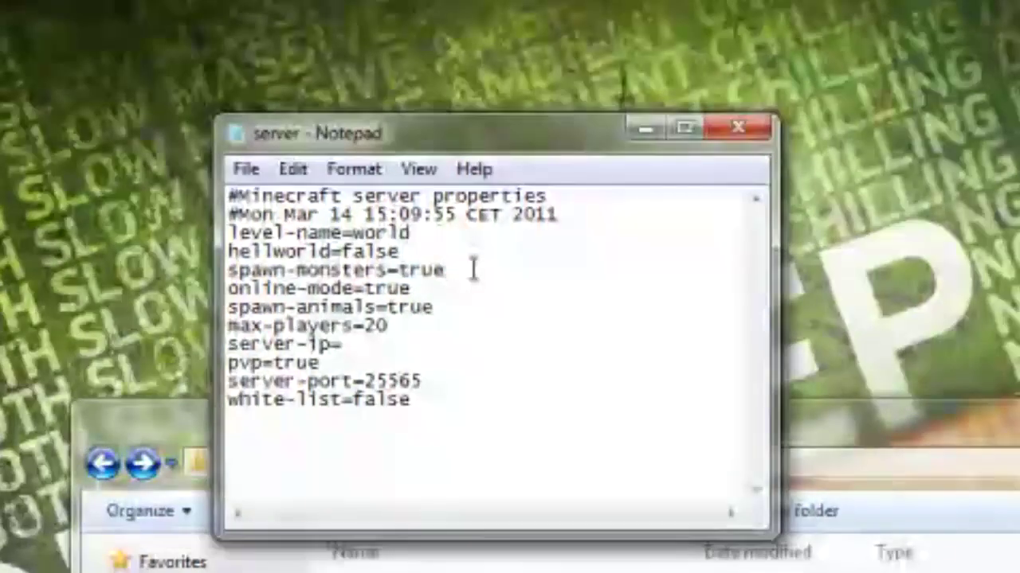
drag(473, 271, 411, 281)
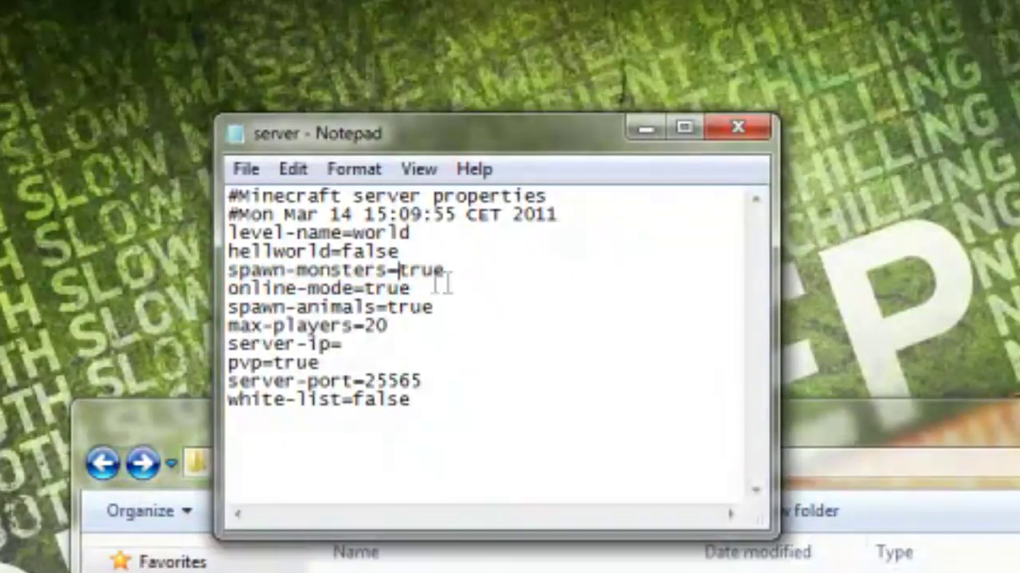
Re-enter the spawn-monsters value as true
click(498, 269)
key(BackSpace)
key(BackSpace)
key(BackSpace)
text(true)
Set max-players to 6 in server.properties
double_click(412, 323)
drag(434, 308, 387, 308)
click(388, 308)
text(6)
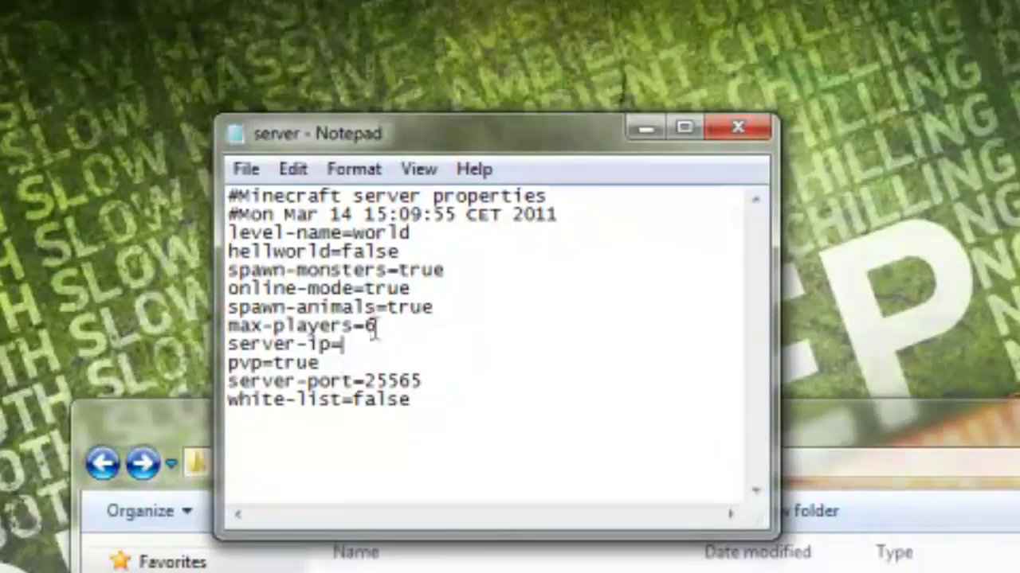
Examine the pvp and server-port settings in server.properties
drag(328, 366, 275, 366)
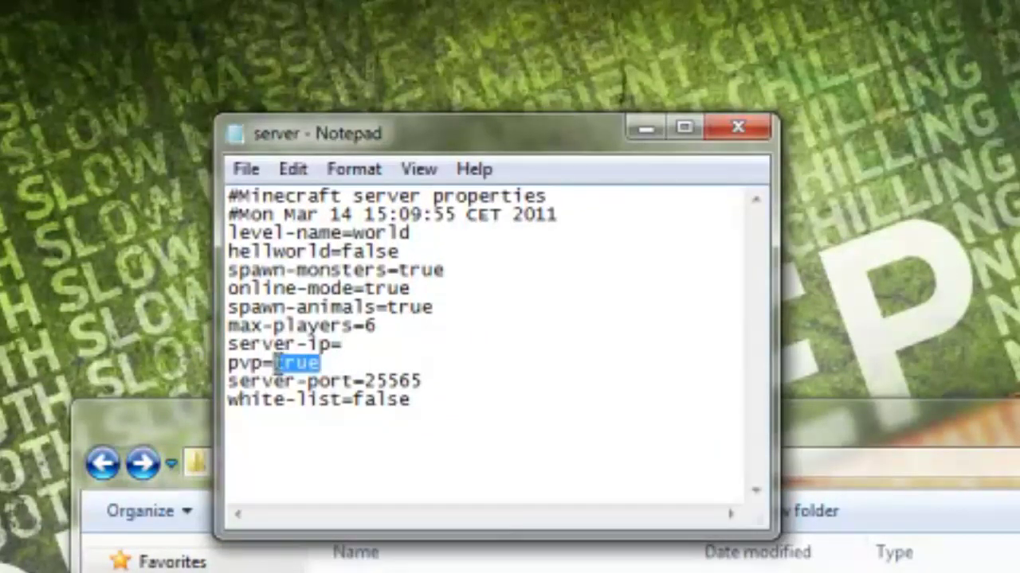
double_click(279, 367)
click(337, 365)
drag(359, 364, 323, 364)
click(323, 363)
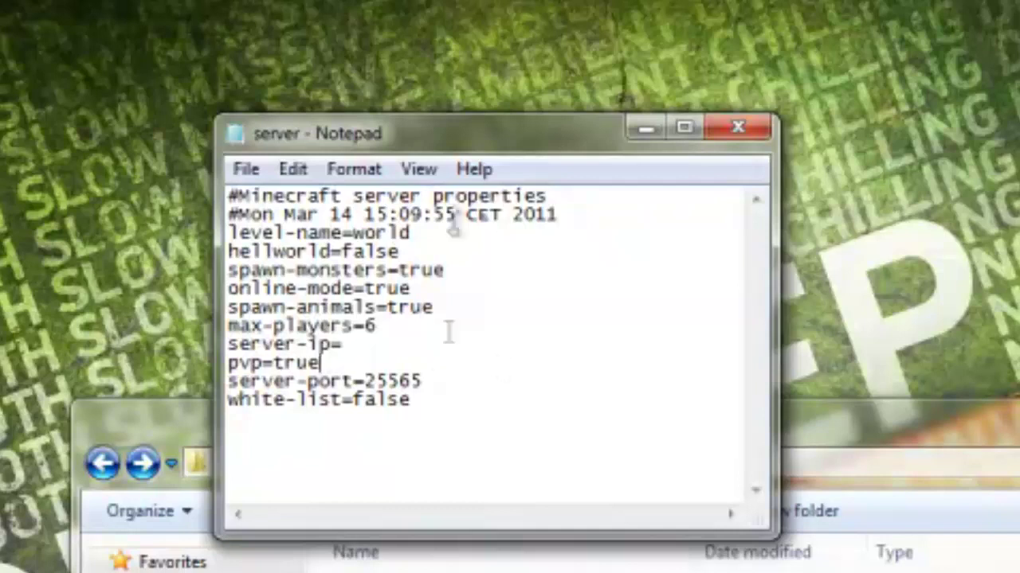
drag(466, 388, 363, 381)
click(363, 381)
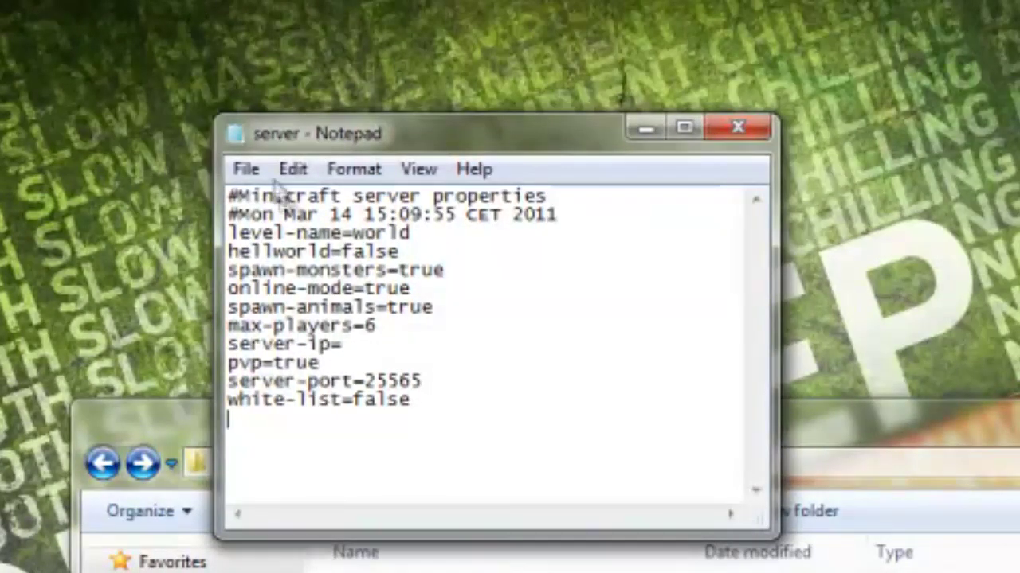
Set white-list to true in server.properties, and save and close the file
drag(412, 400, 365, 399)
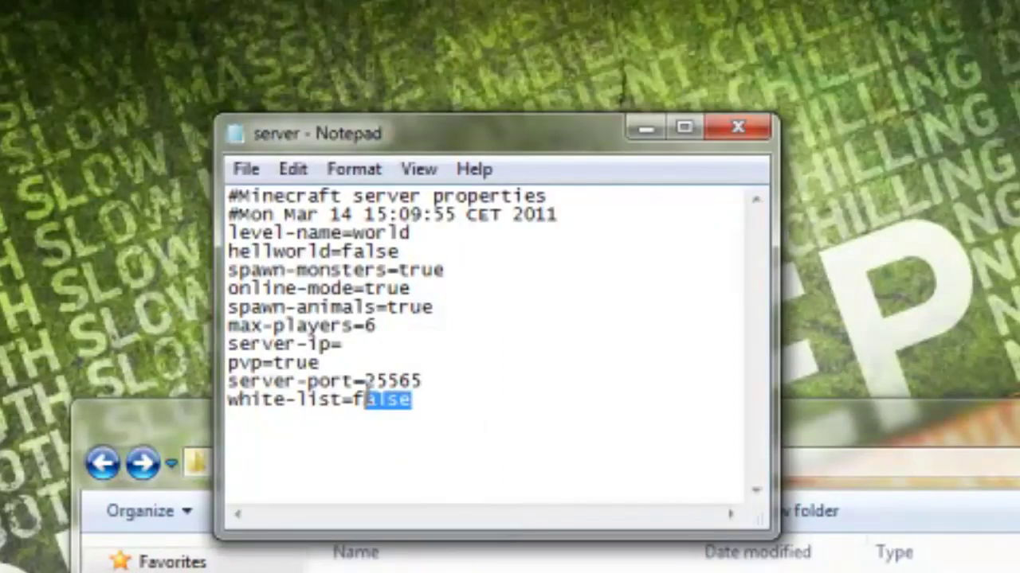
click(351, 390)
drag(414, 400, 218, 400)
click(446, 412)
drag(412, 400, 296, 400)
click(356, 397)
click(431, 401)
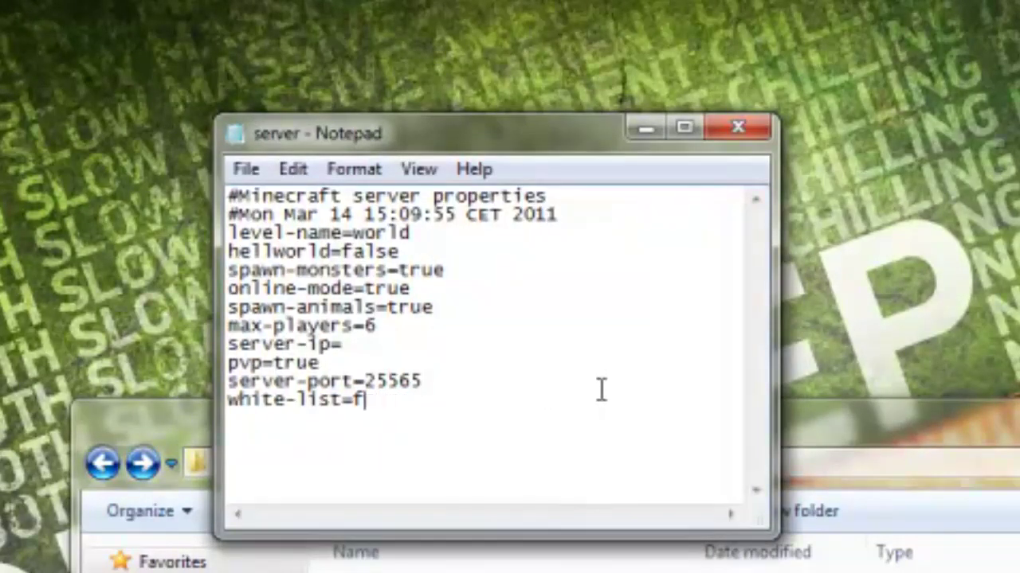
click(246, 169)
click(286, 264)
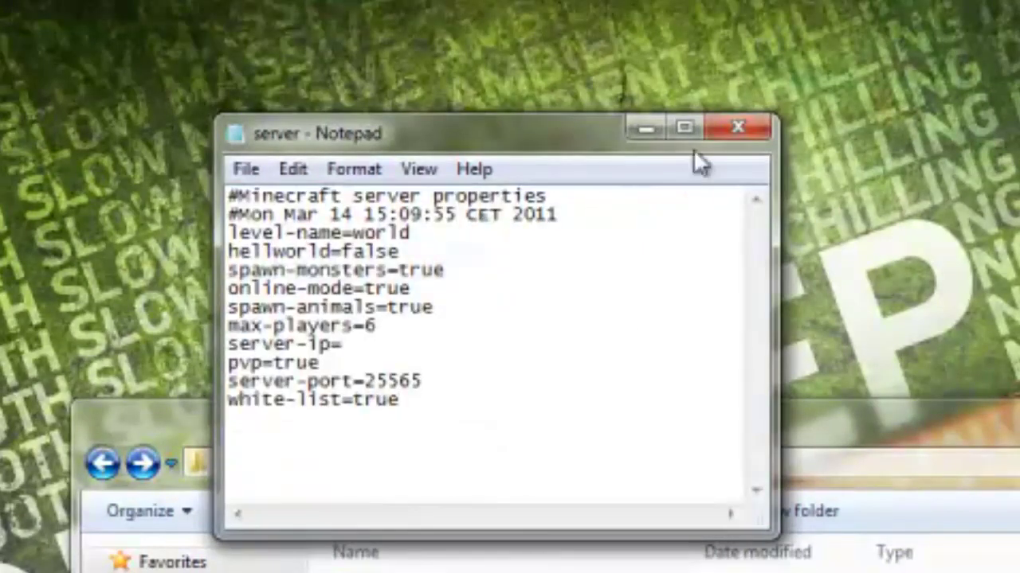
click(748, 130)
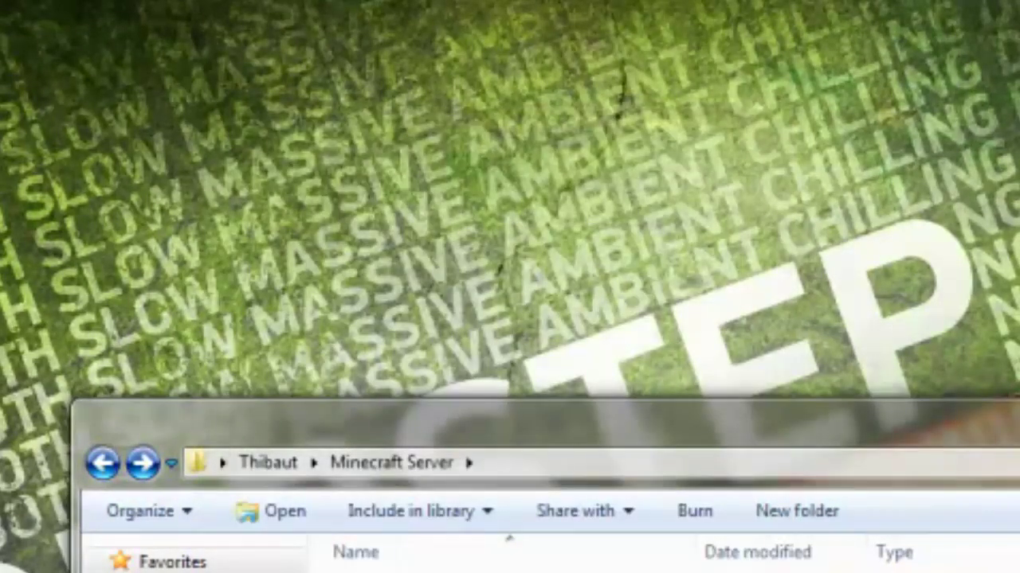
Open the white-list text file from the Minecraft Server folder and enter two allowed players' usernames on separate lines
double_click(398, 569)
drag(438, 129, 1019, 378)
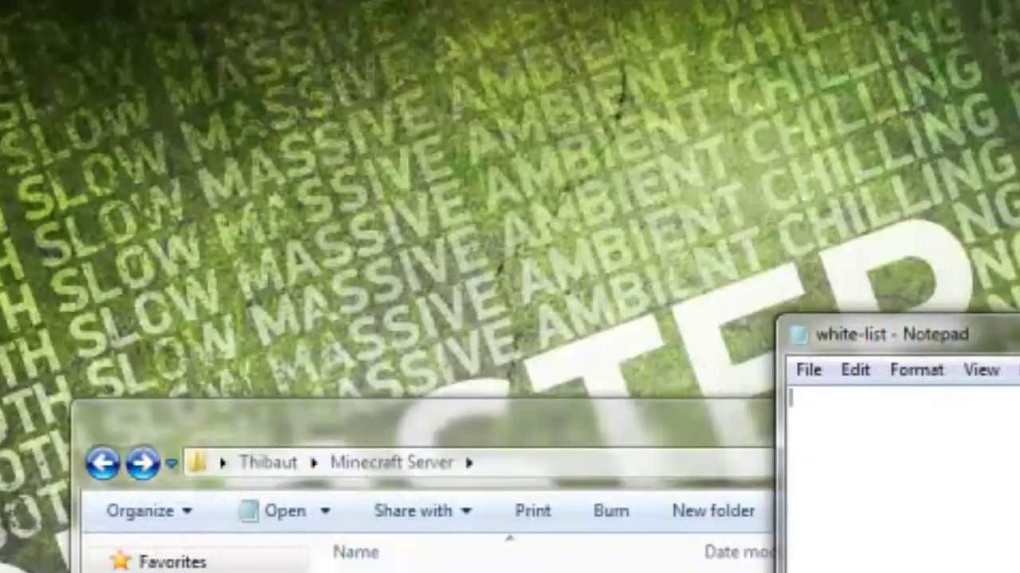
text(Bab)
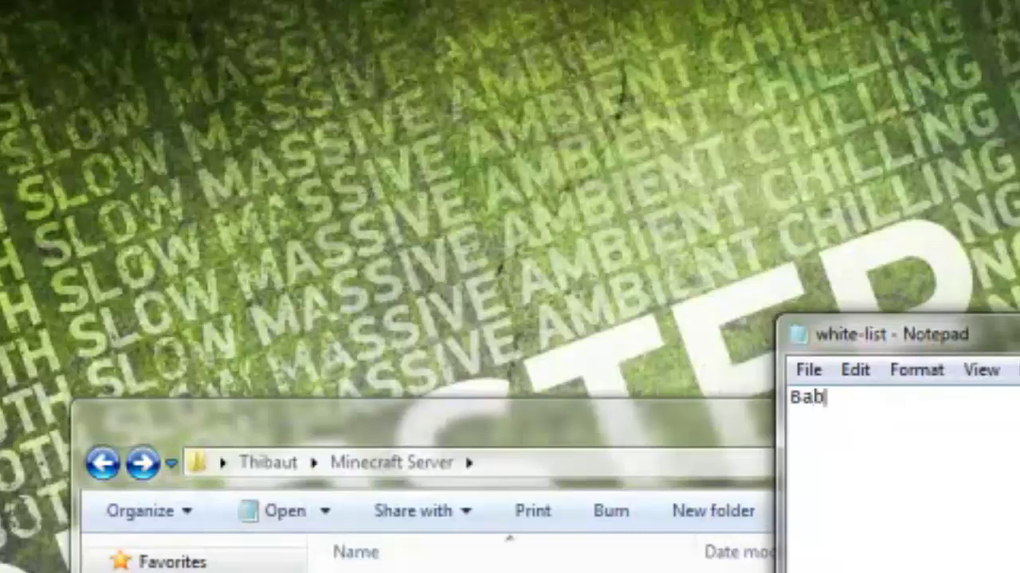
text(ouBidet)
key(Return)
text(ColonelSmoker)
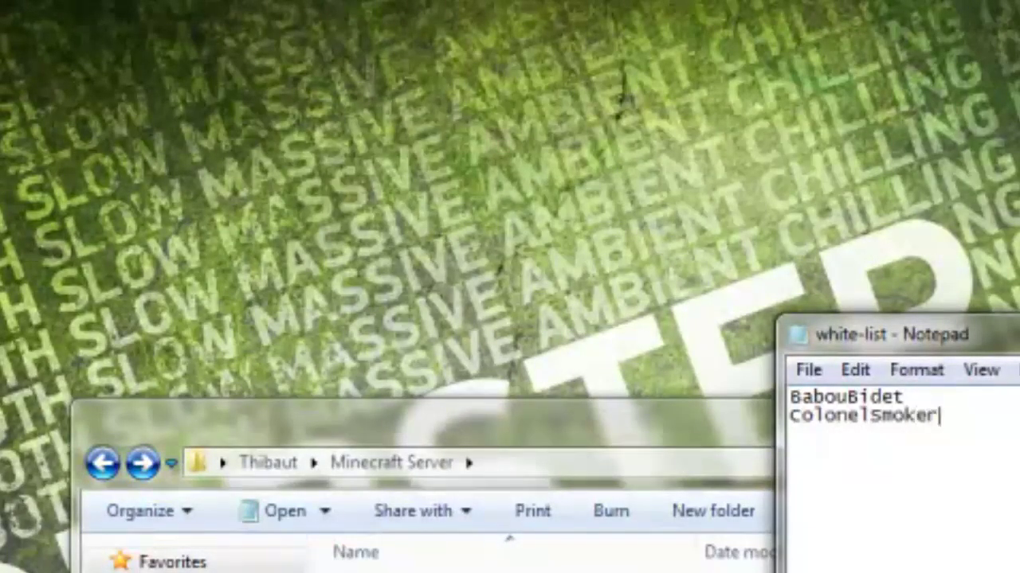
Save the white-list file and close it
key(ctrl+a)
click(879, 439)
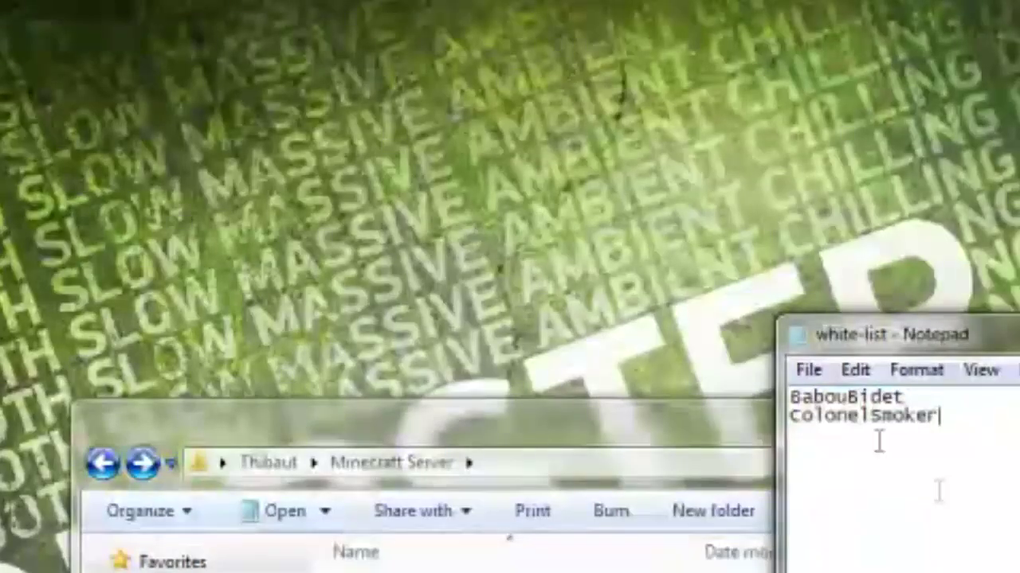
click(808, 370)
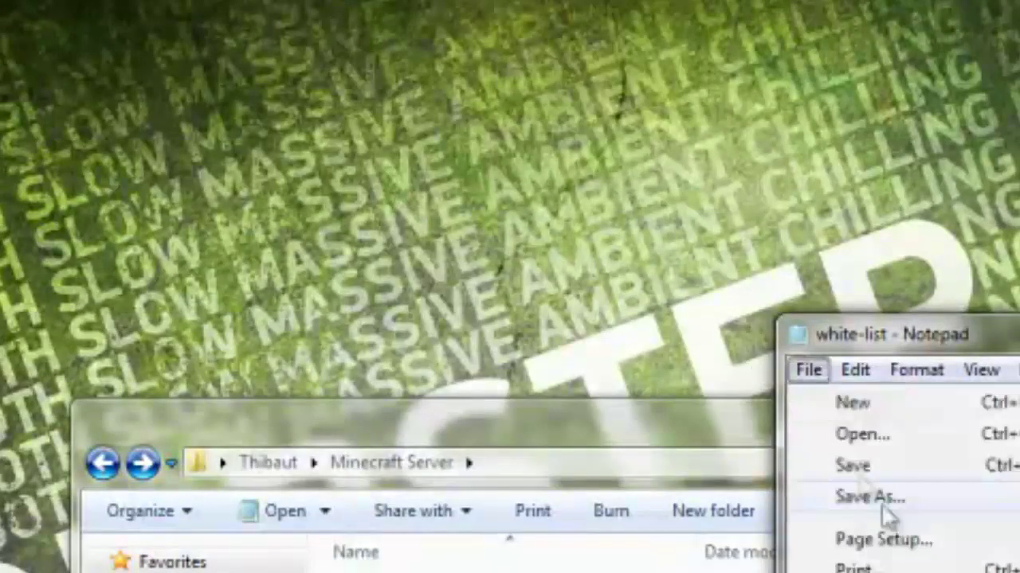
click(881, 472)
drag(1012, 334, 1012, 338)
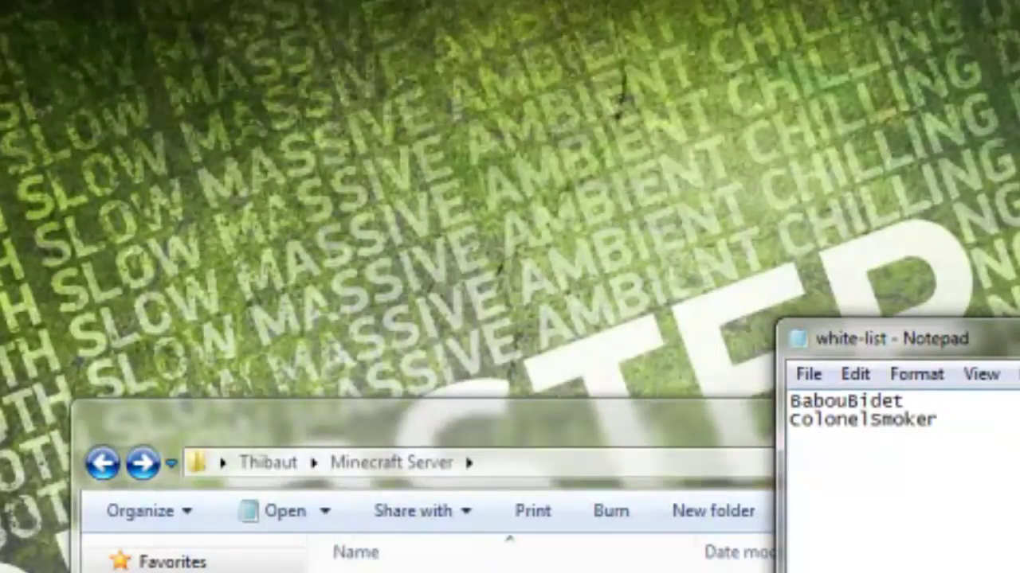
key(alt+F4)
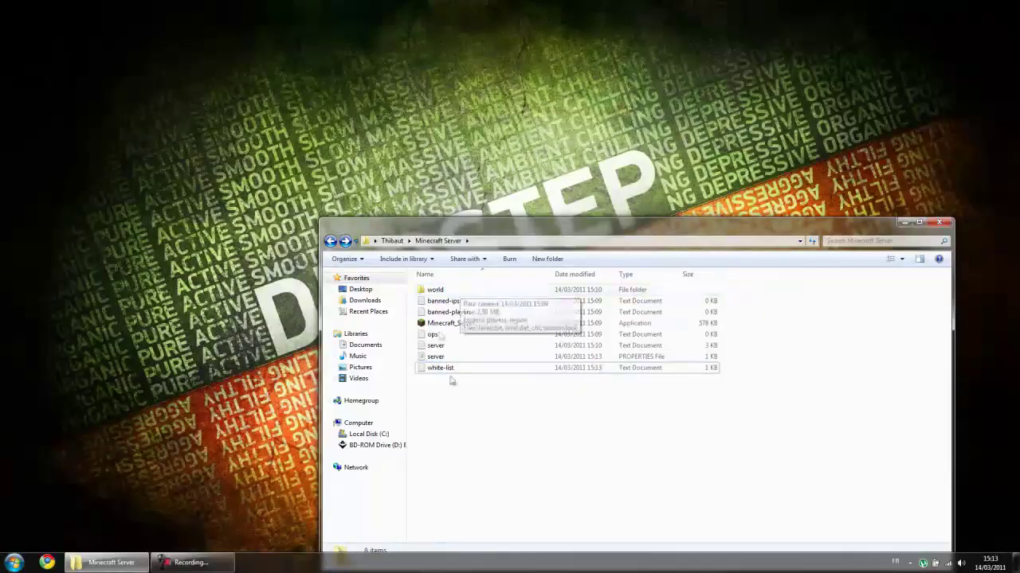
Find the Minecraft client by searching Windows for "mine" and run it despite the unverified publisher
click(14, 563)
text(mine)
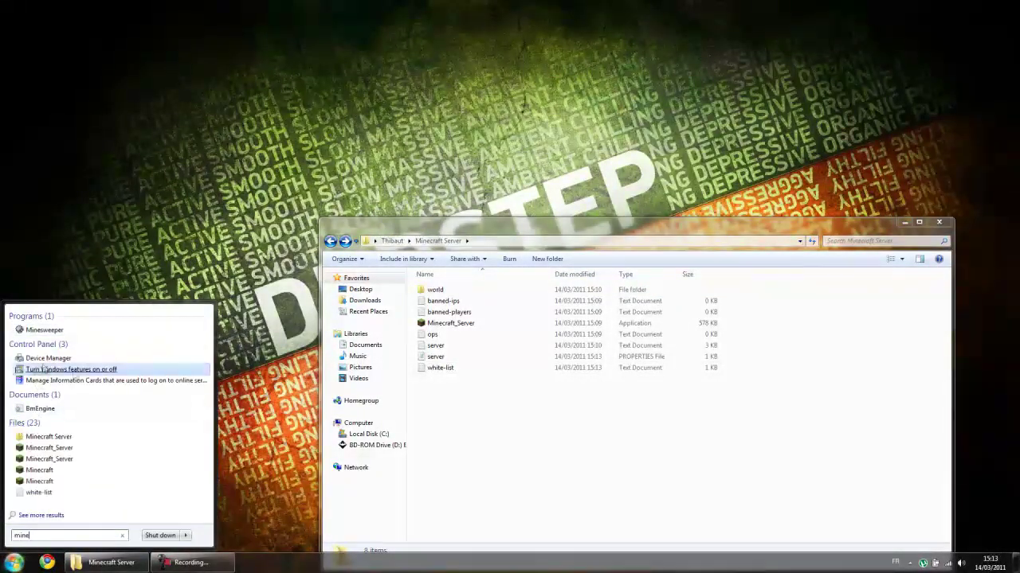
click(53, 473)
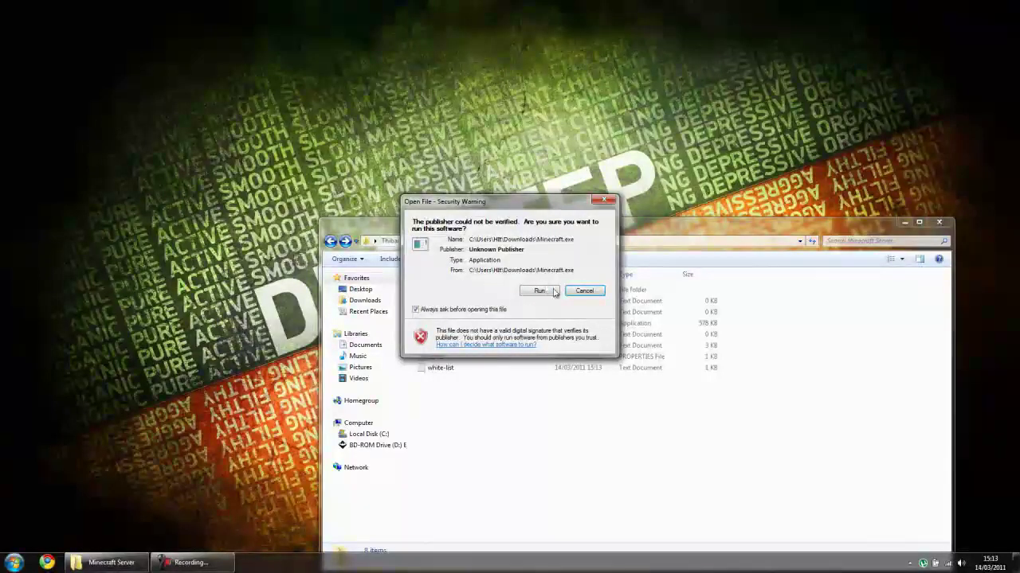
click(549, 291)
Run Minecraft_Server from the Minecraft Server folder and minimise the folder window
double_click(532, 323)
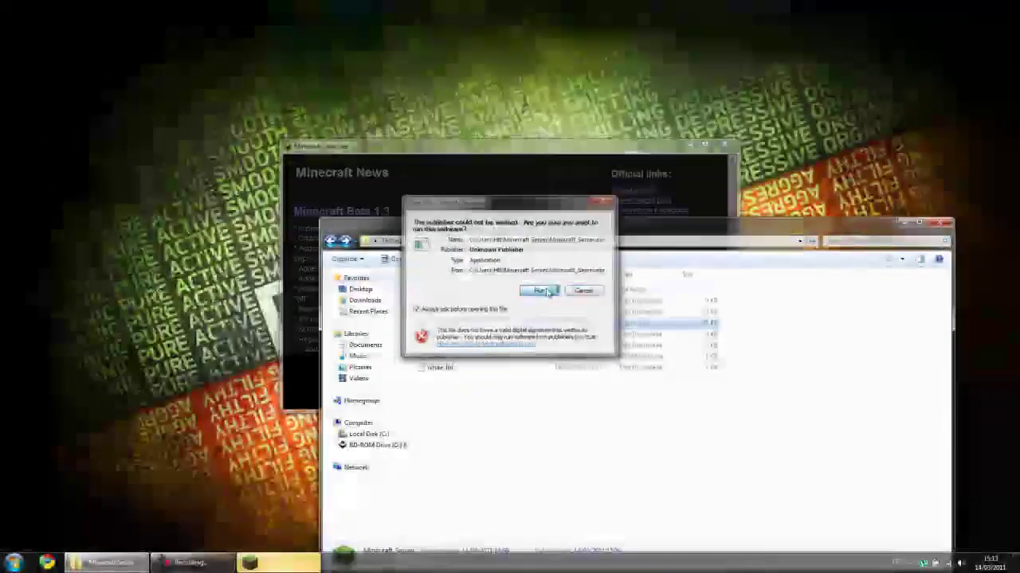
click(538, 290)
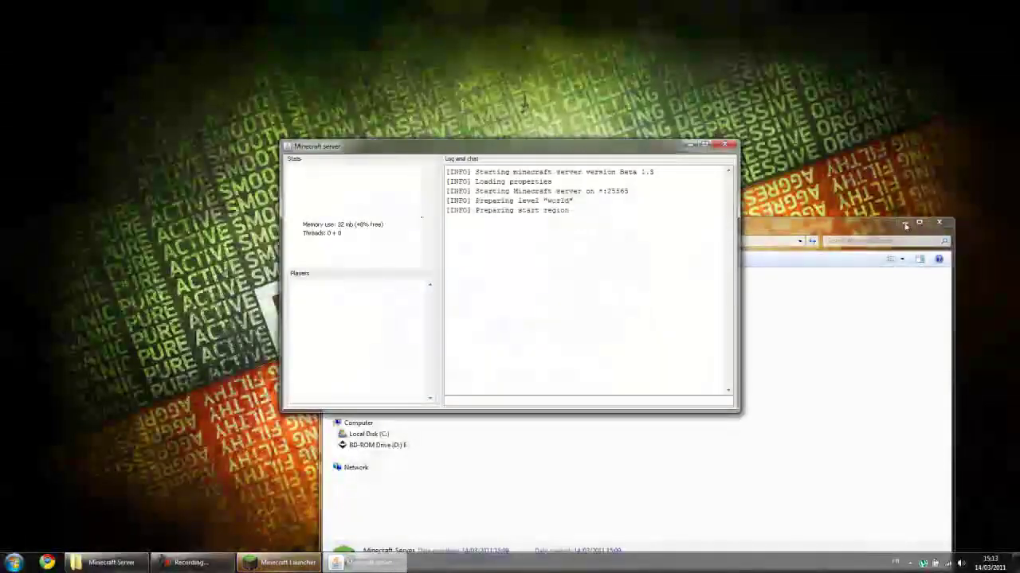
click(904, 223)
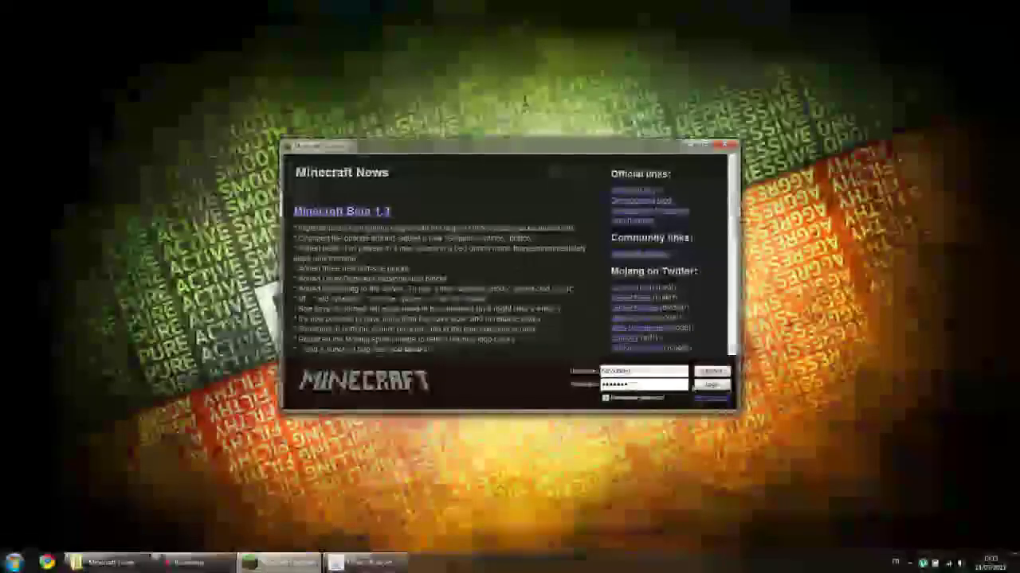
Log in to the Minecraft launcher with the account details already filled in
click(708, 386)
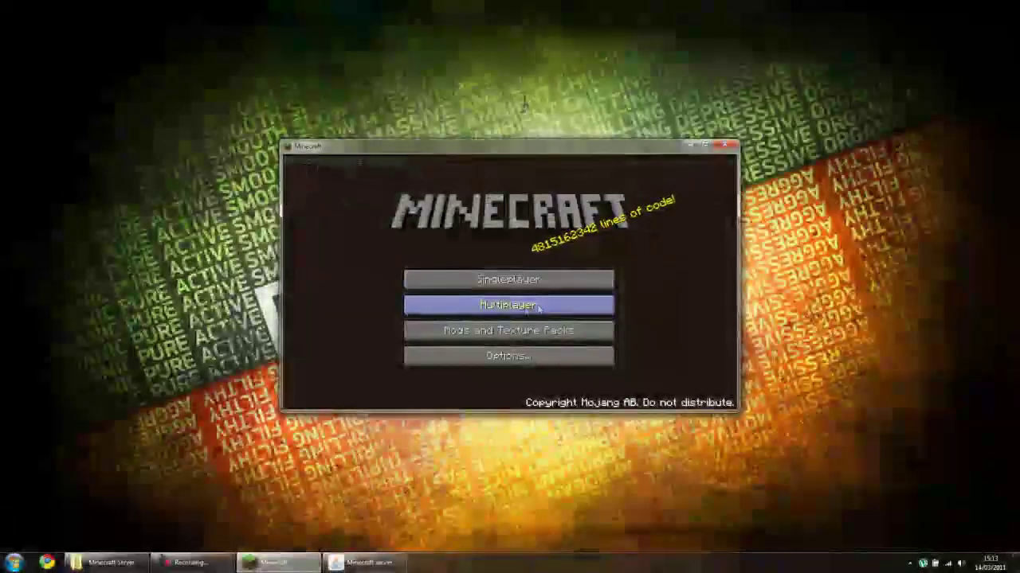
Maximise the game window and join the multiplayer server whose address is already filled in, leaving it after a brief look
click(703, 146)
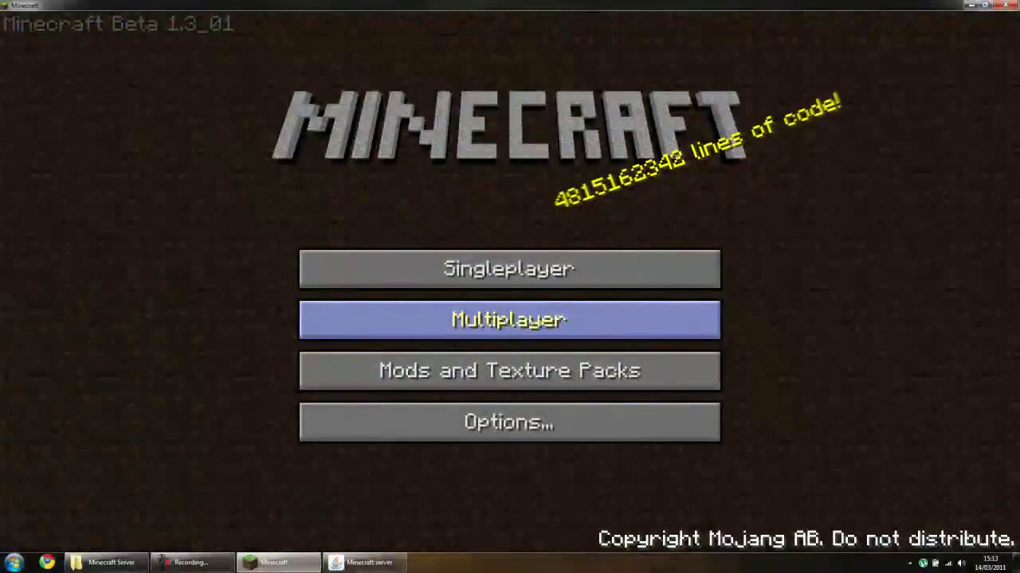
click(471, 312)
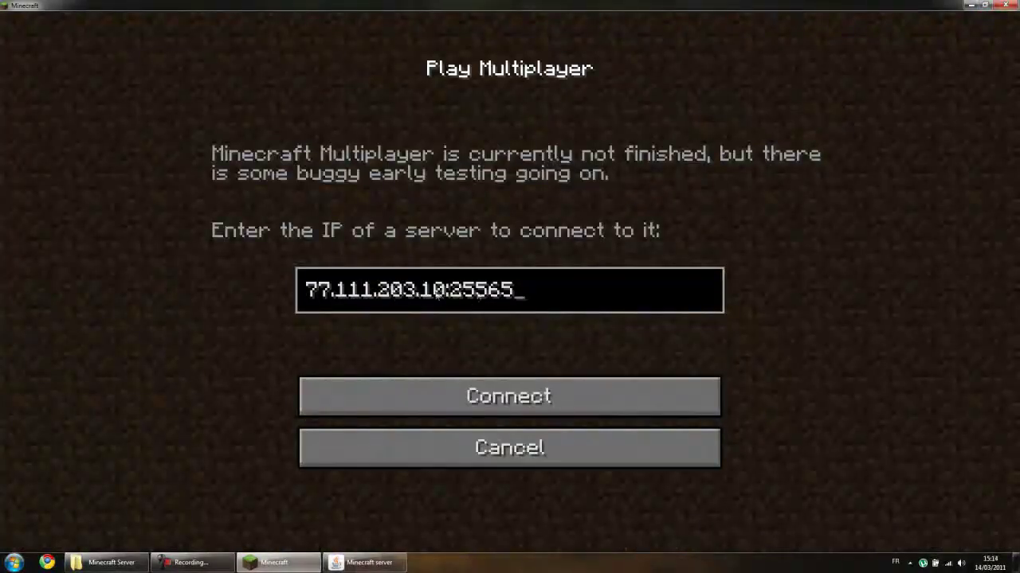
click(499, 404)
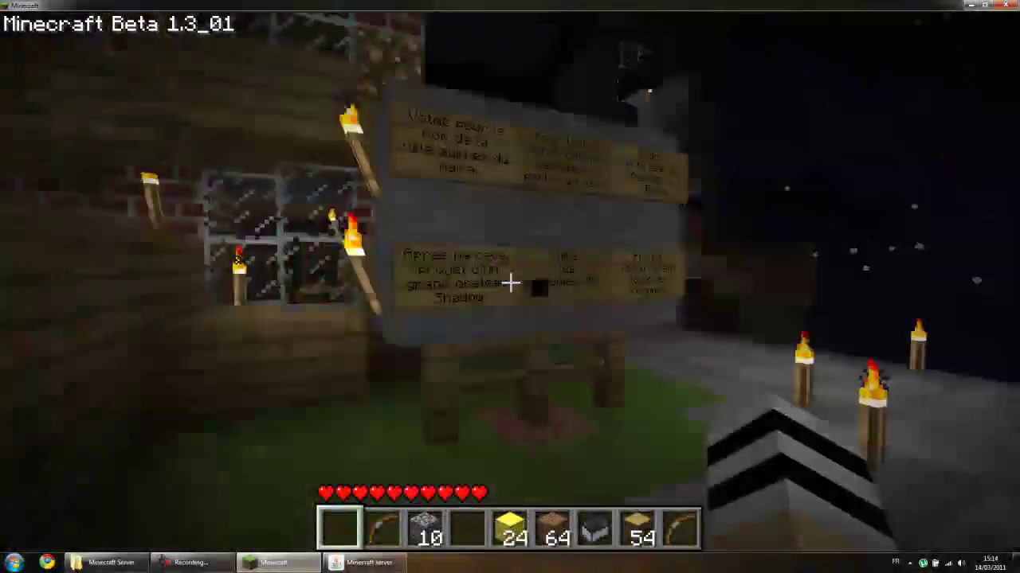
key(Escape)
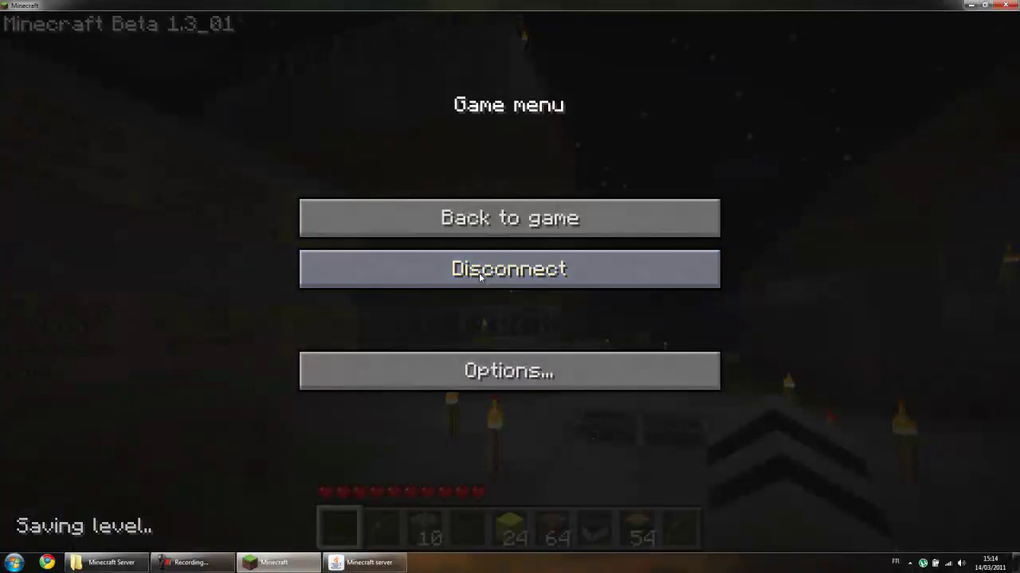
click(478, 273)
Connect to the local multiplayer server by replacing the saved server address with "localhost"
click(489, 318)
key(BackSpace)
key(BackSpace)
key(BackSpace)
key(BackSpace)
key(BackSpace)
key(BackSpace)
key(BackSpace)
key(BackSpace)
key(BackSpace)
key(BackSpace)
key(BackSpace)
key(BackSpace)
key(BackSpace)
key(BackSpace)
key(BackSpace)
key(BackSpace)
key(BackSpace)
key(BackSpace)
key(BackSpace)
text(localhost)
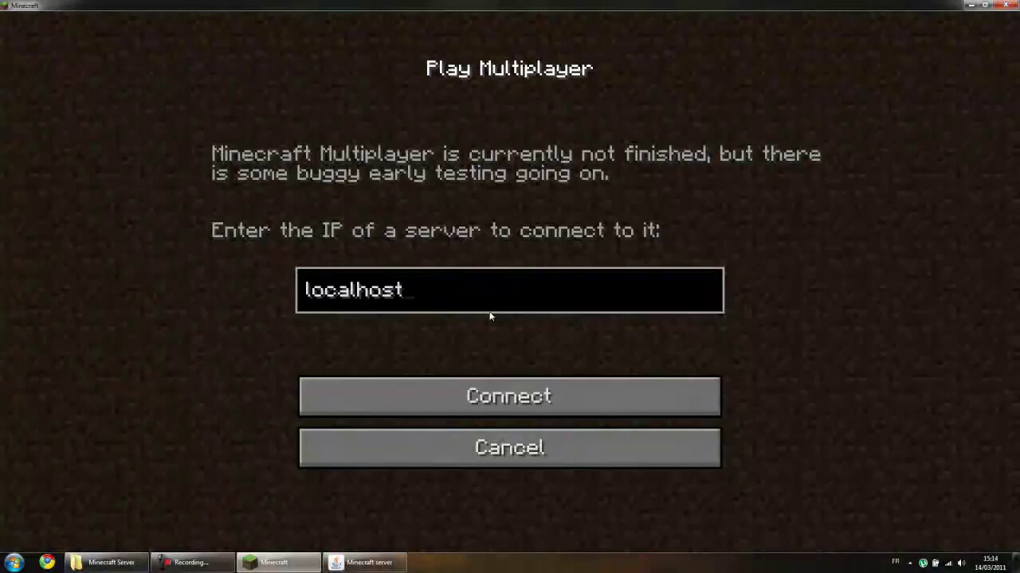
click(501, 393)
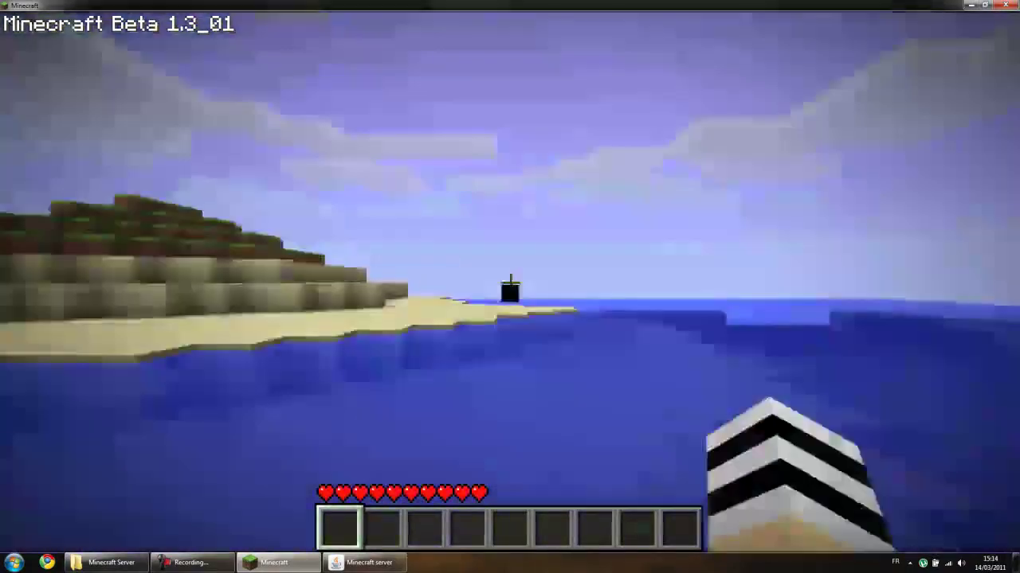
Walk around the local server's world to check it, and disconnect from the server
key(w)
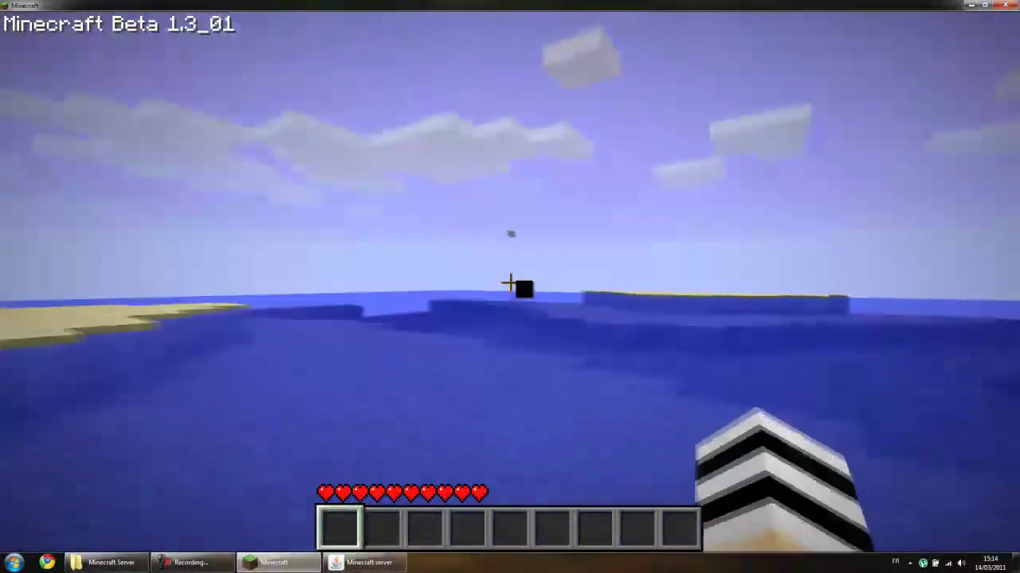
key(w)
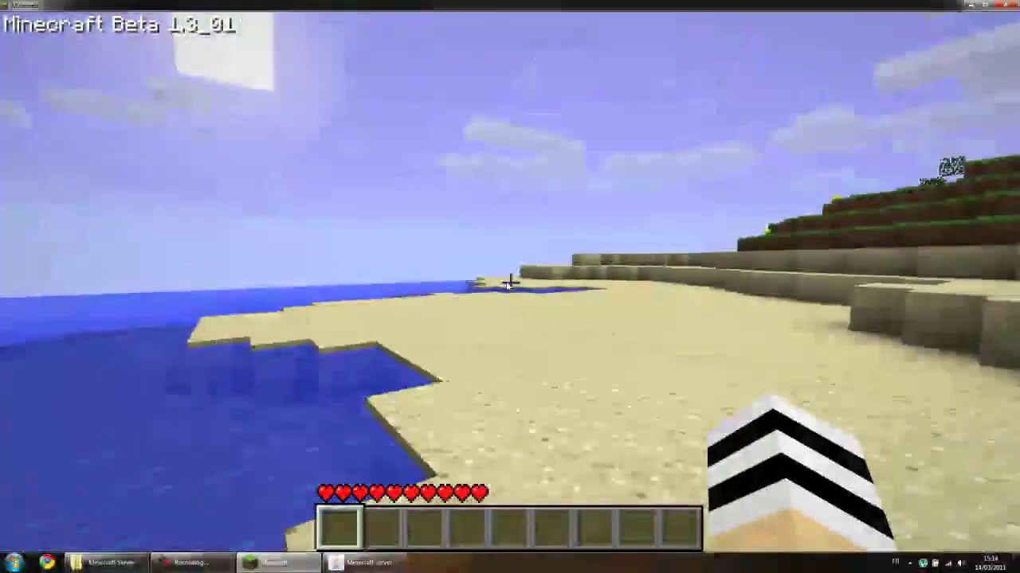
key(Escape)
click(507, 269)
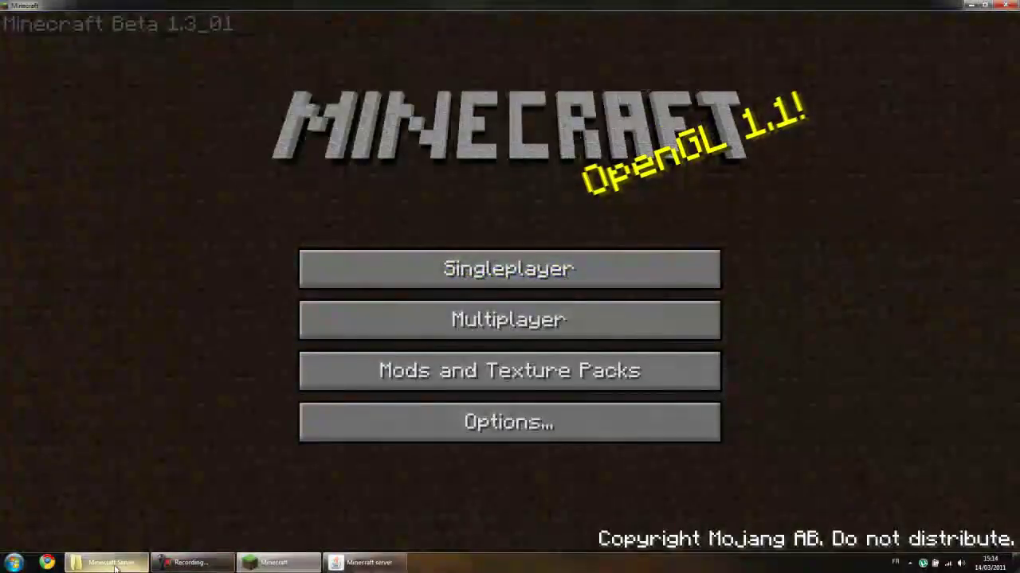
Open the white-list file from the Minecraft Server folder, leave only the other player's username in it, and save it
click(108, 562)
double_click(437, 379)
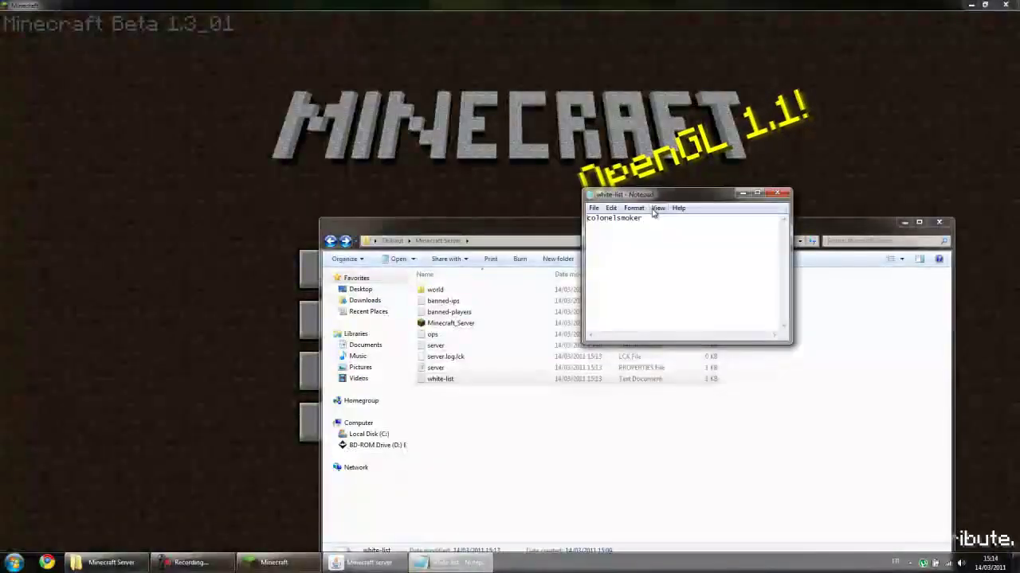
click(594, 207)
click(626, 257)
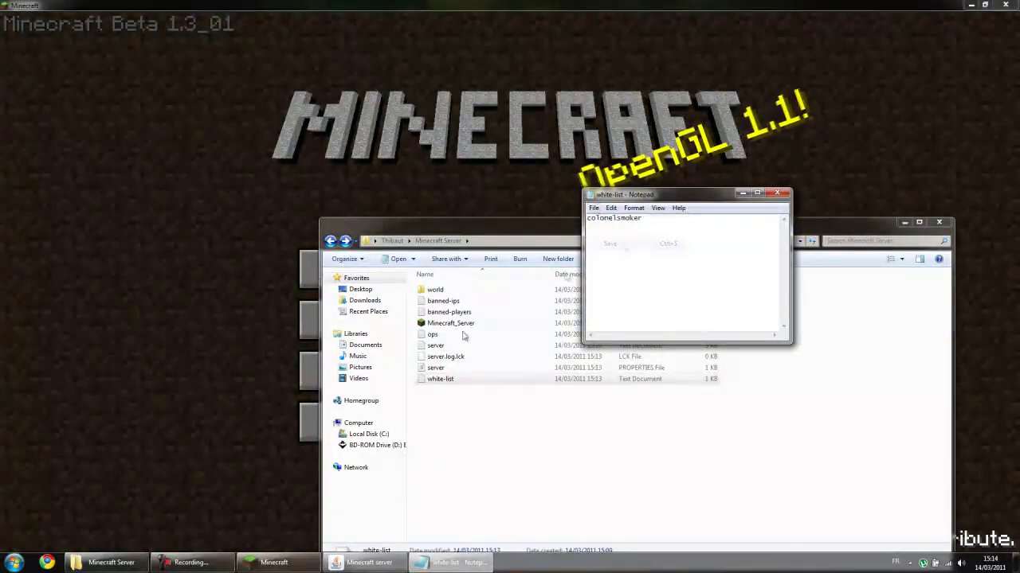
Stop the running Minecraft server with the "stop" command and start Minecraft_Server again from its folder
click(369, 562)
text(stop)
key(Return)
double_click(451, 323)
click(596, 292)
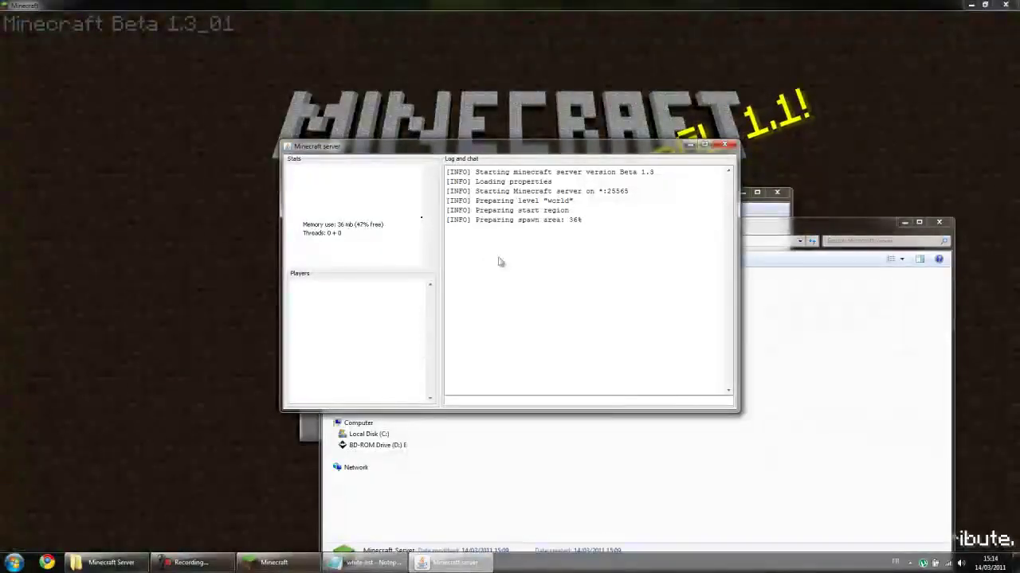
Test the white-list by trying to join the "localhost" server from the game, and close the game
key(alt+Tab)
click(506, 318)
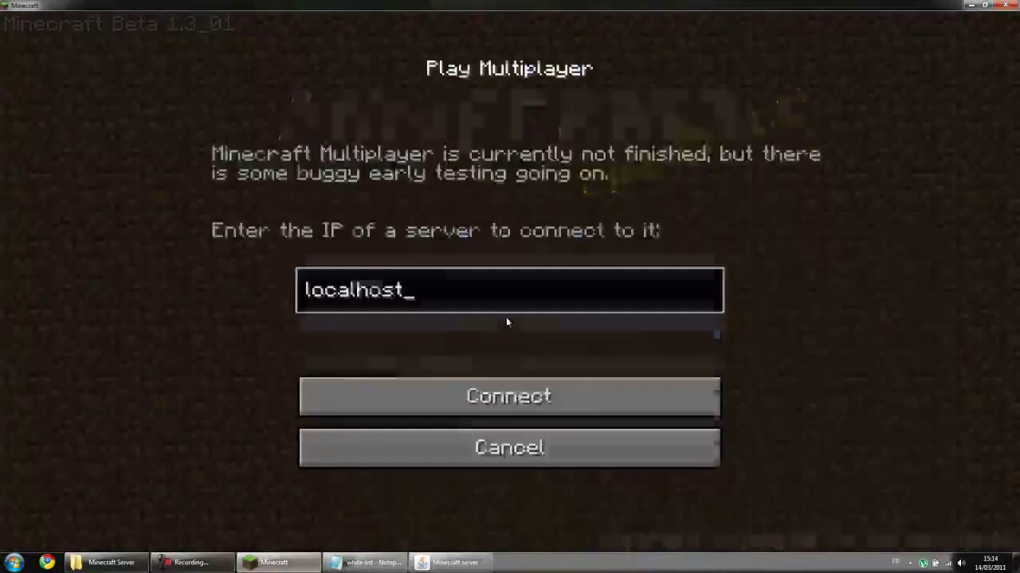
click(504, 396)
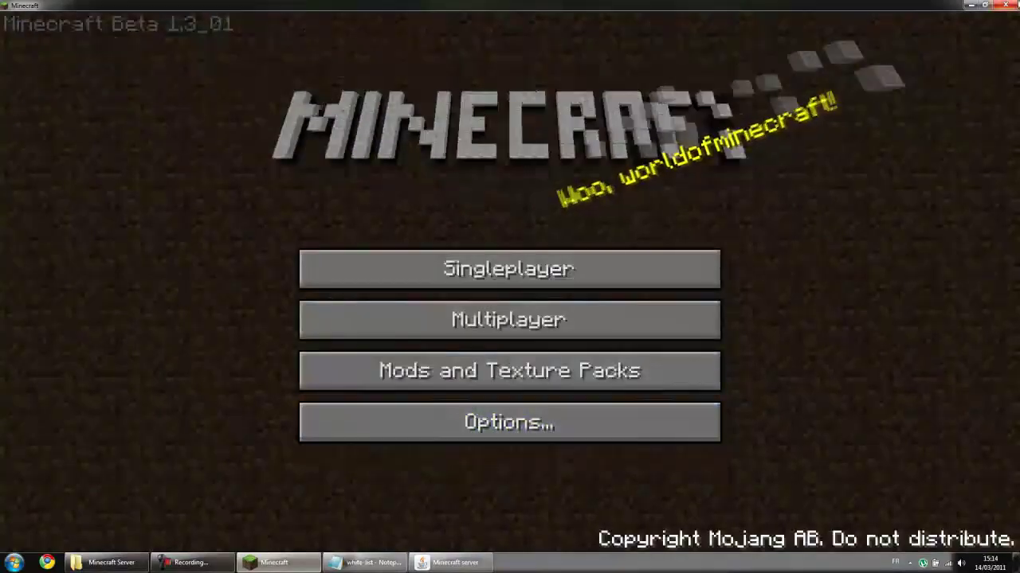
key(alt+F4)
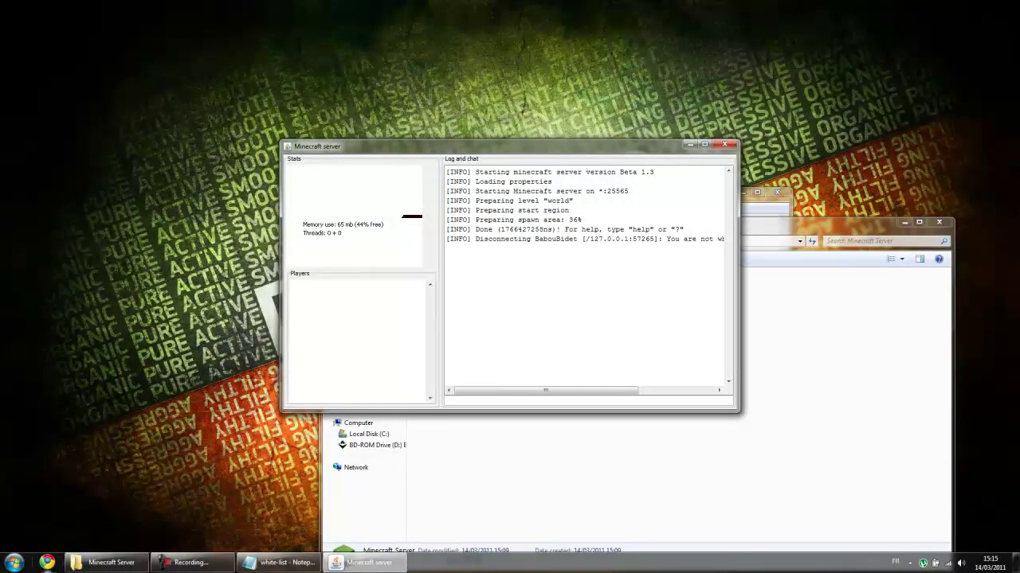
Switch to Chrome and load cmyip.com to look up the computer's public IP address
click(47, 562)
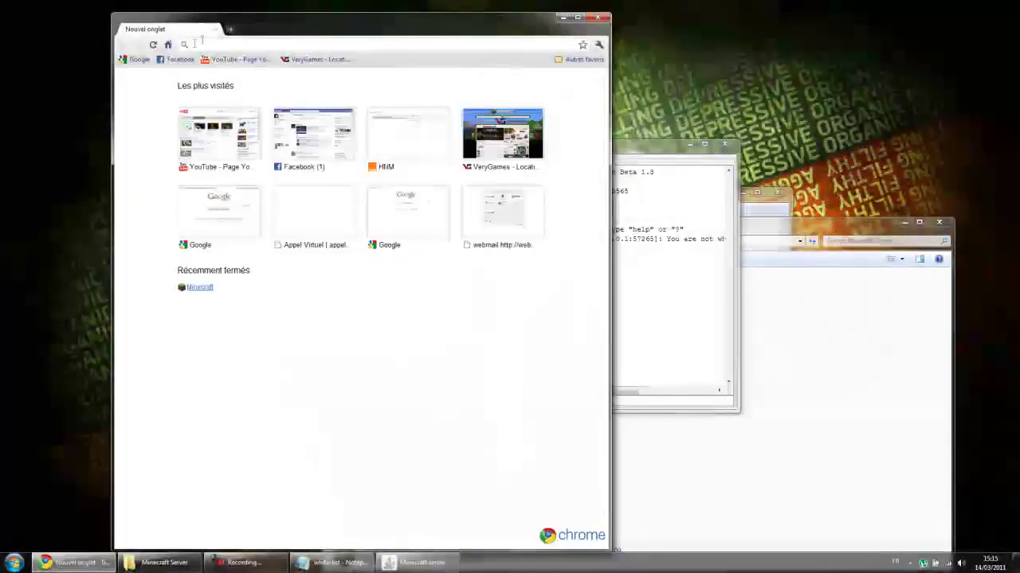
text(cmy)
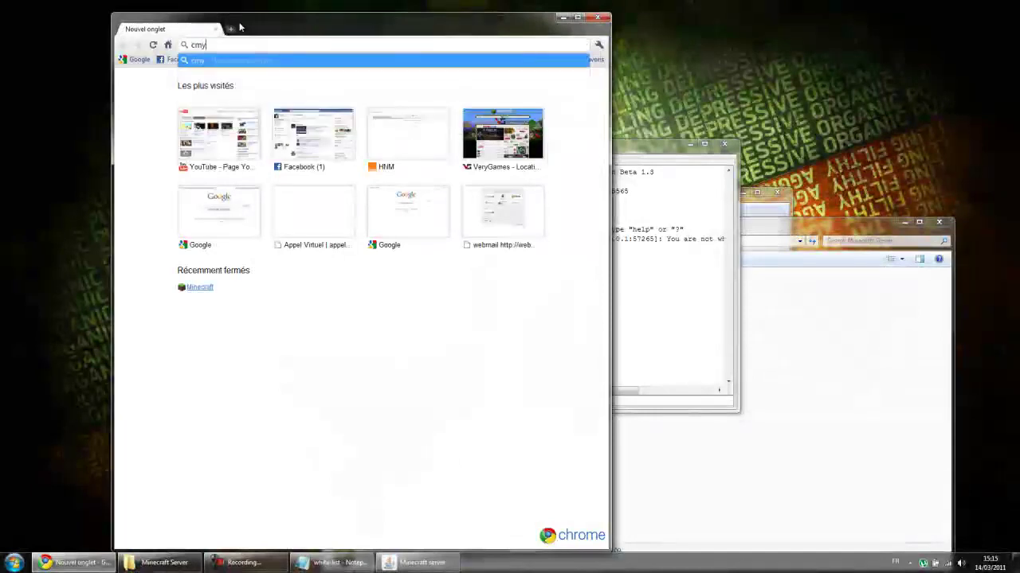
text(ip.com)
key(Return)
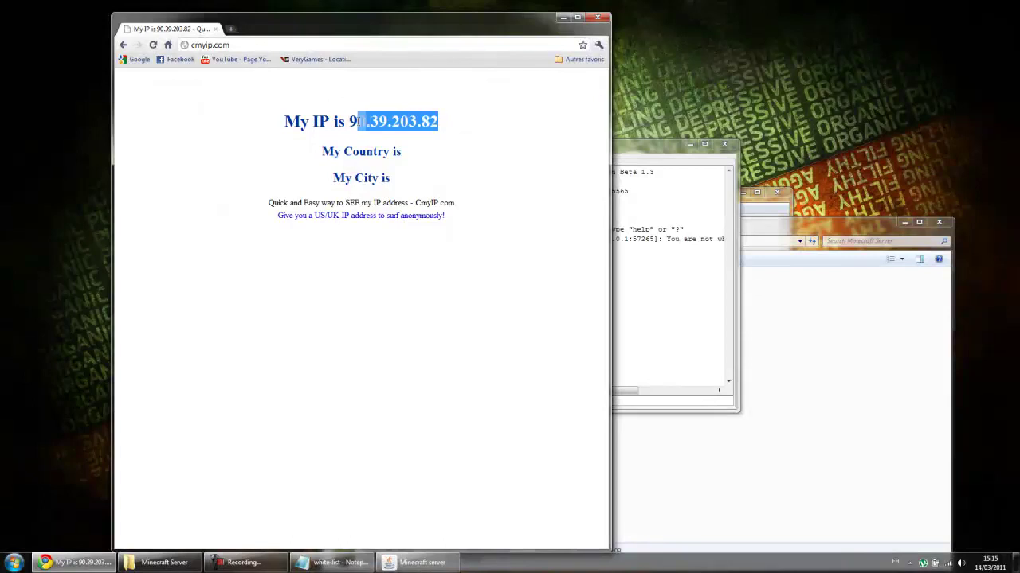
Copy the public IP address shown on the page and close the browser
right_click(391, 120)
click(408, 127)
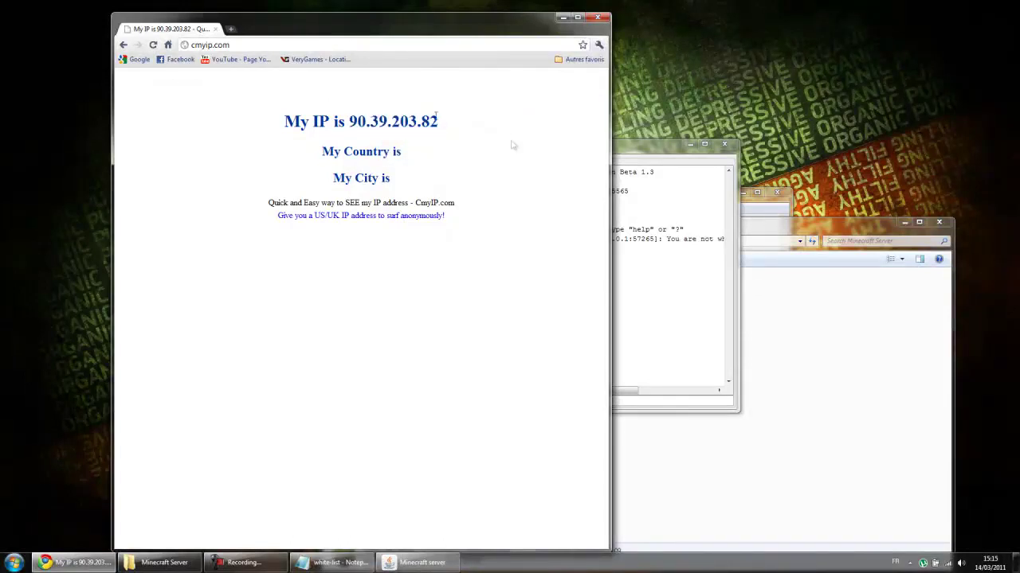
click(594, 139)
drag(496, 120, 426, 119)
click(597, 17)
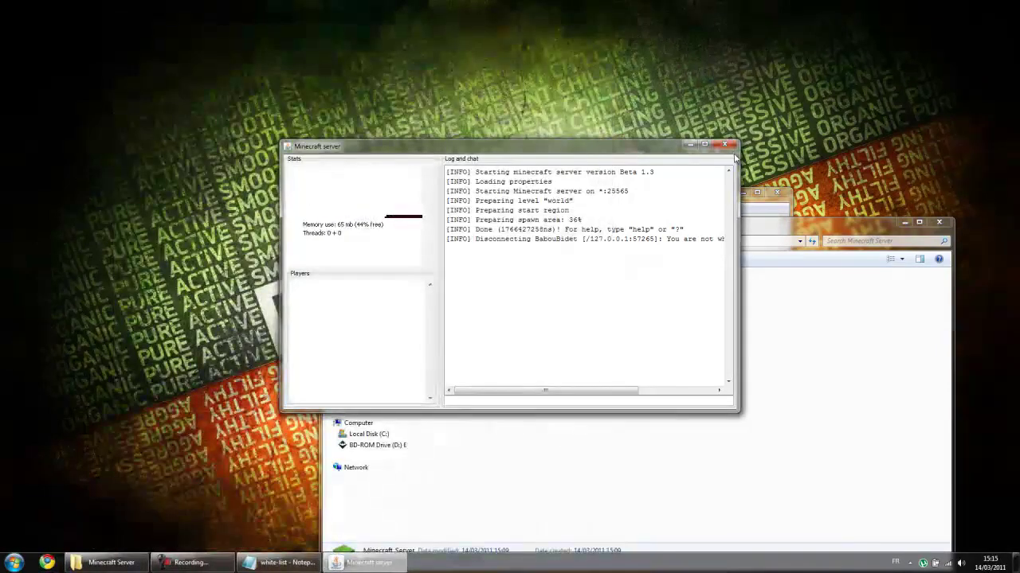